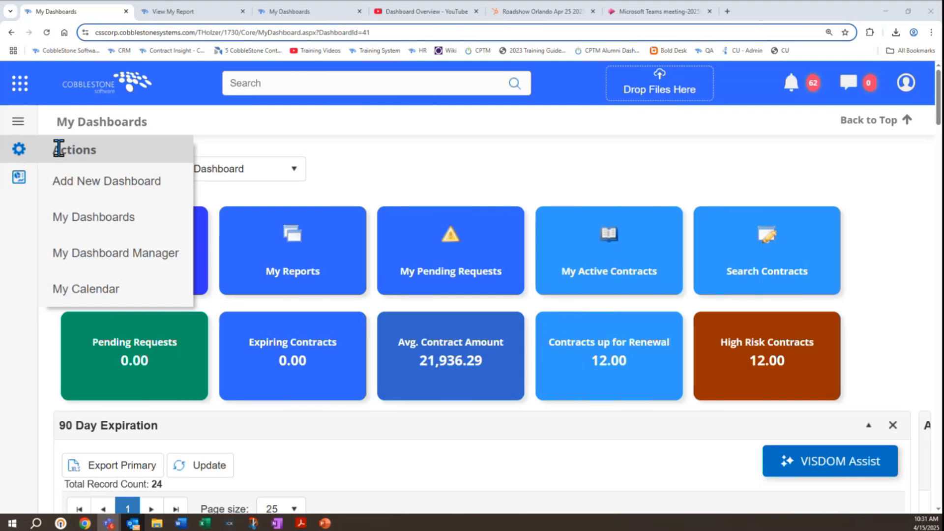
Step: View the personal dashboard manager, and open the System Dashboards manager in the application configuration
left_click(104, 261)
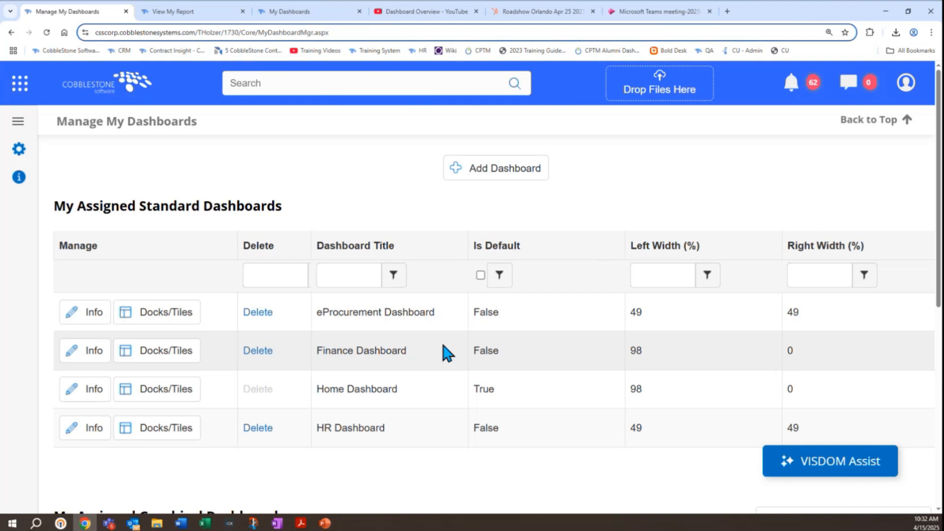
left_click(18, 89)
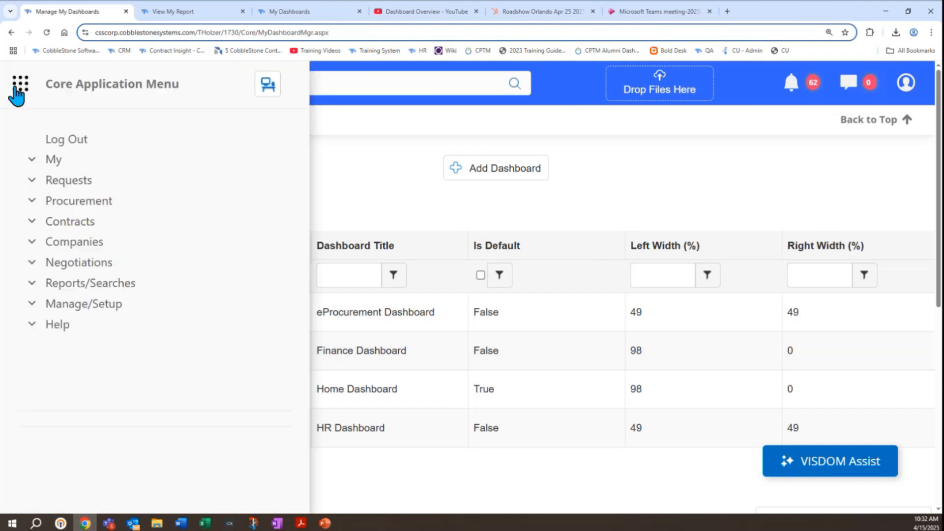
left_click(94, 309)
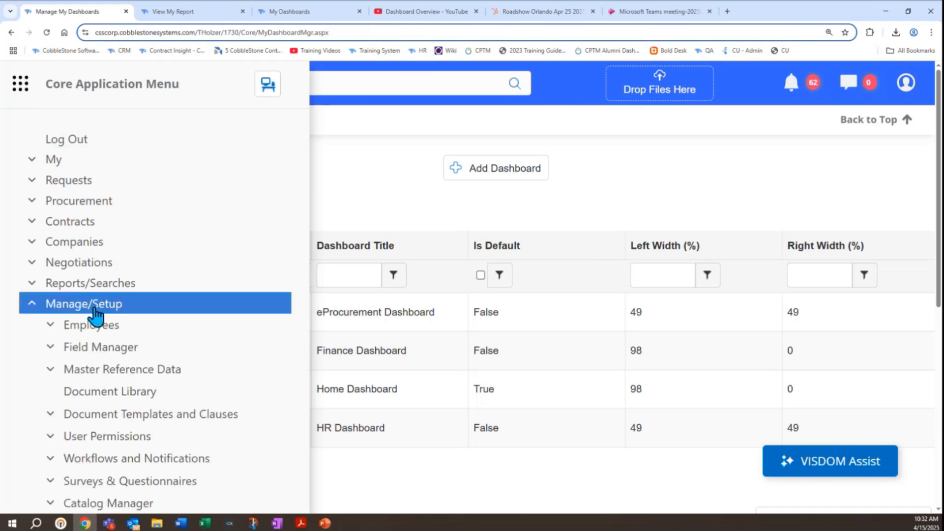
scroll(78, 344, "down", 4)
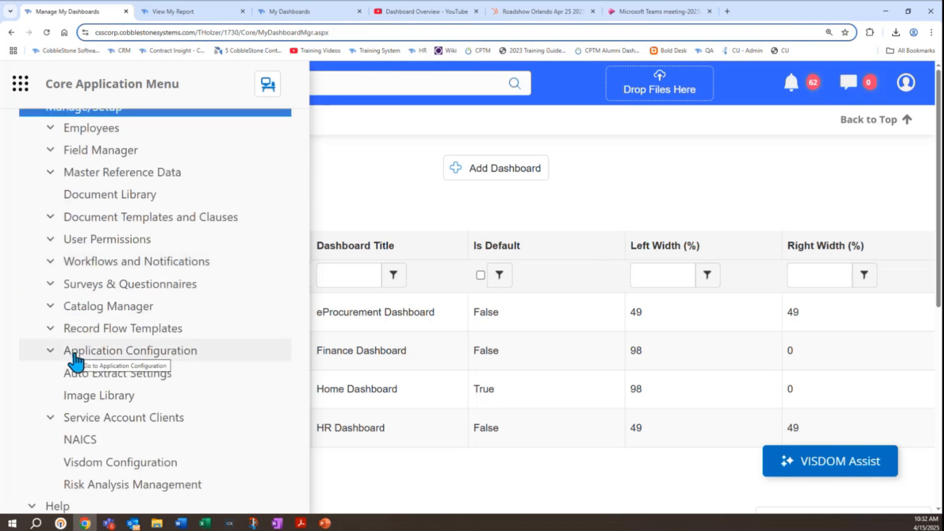
left_click(75, 356)
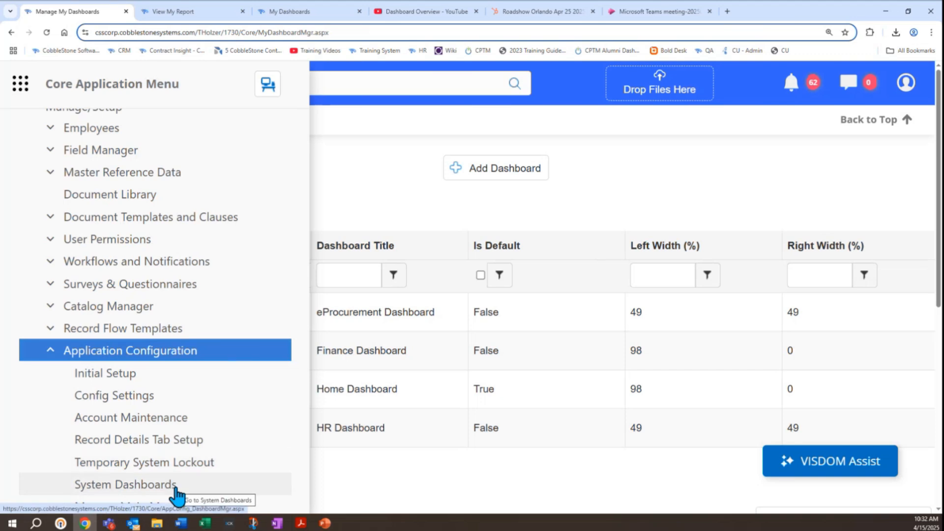
left_click(125, 484)
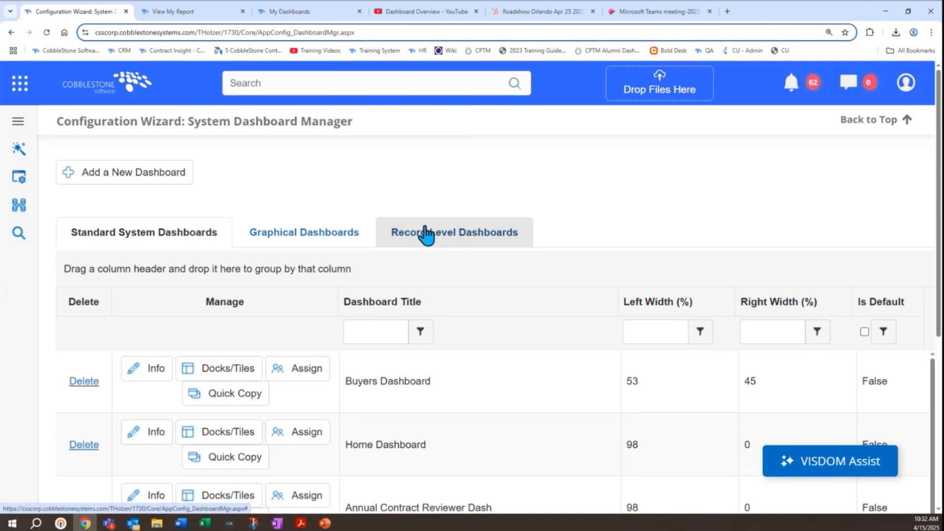
Step: Start a new standard system dashboard and name it "System Dashboard Sample"
left_click(106, 186)
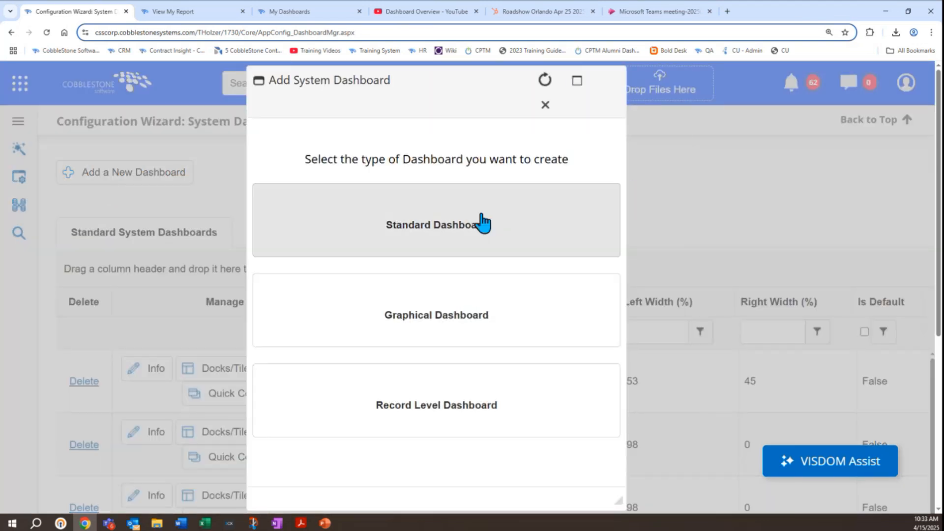
left_click(484, 224)
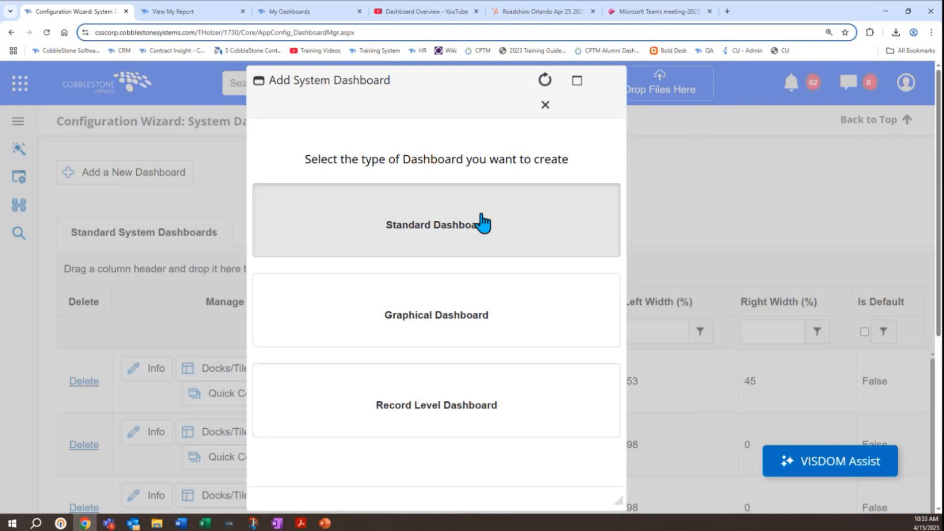
left_click(488, 160)
type("System Dashboard Sample")
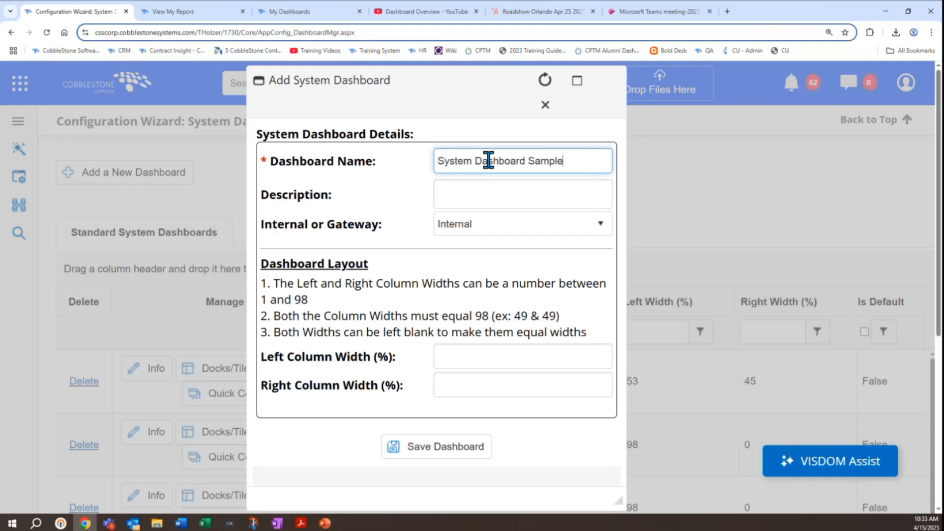
Step: Review the new dashboard's description field, the internal or gateway choices and the Dashboard Layout rules
left_click(477, 200)
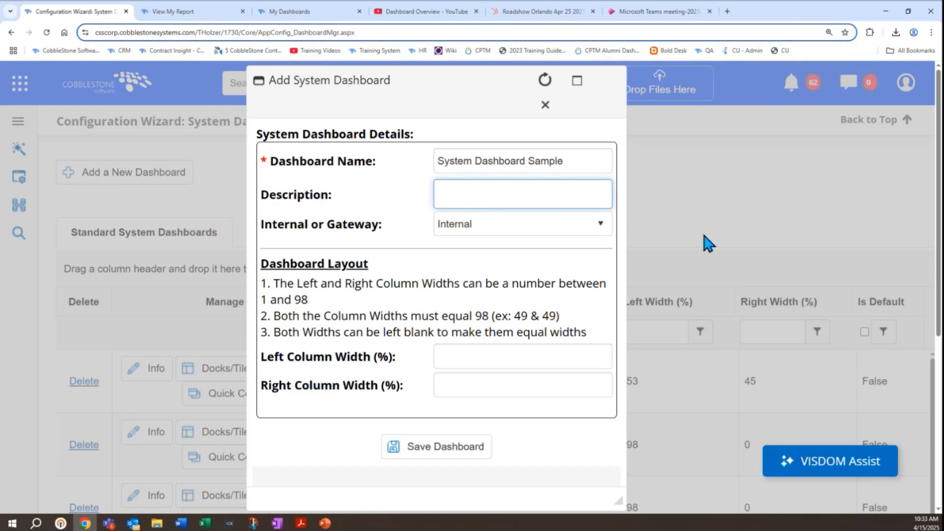
scroll(705, 270, "down", 2)
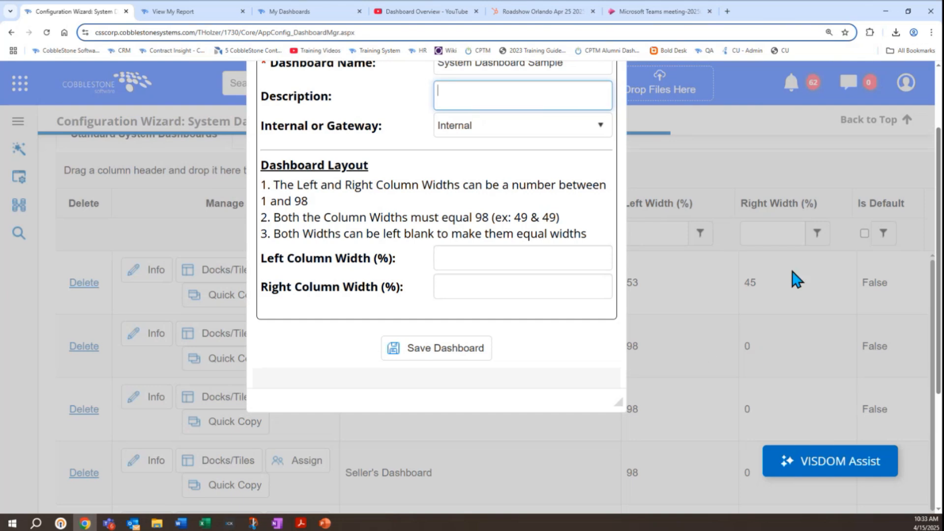
scroll(796, 279, "up", 2)
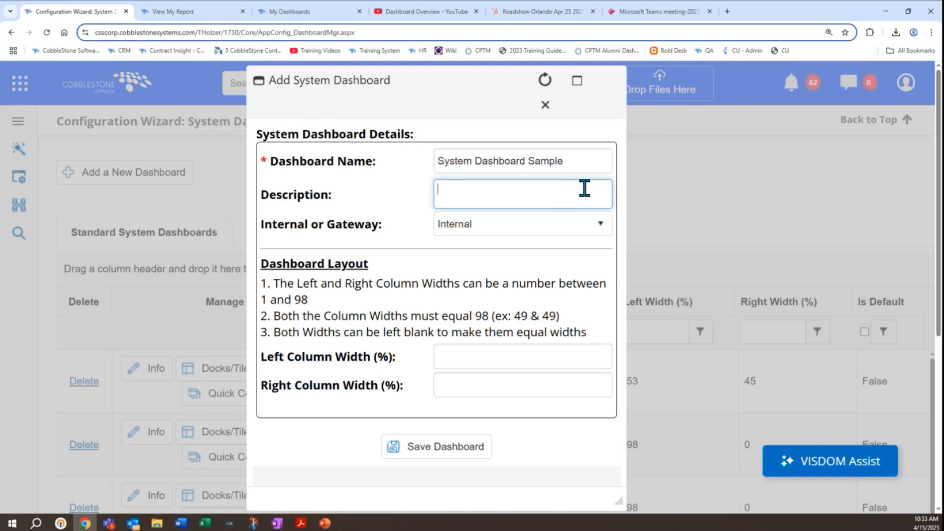
left_click(572, 225)
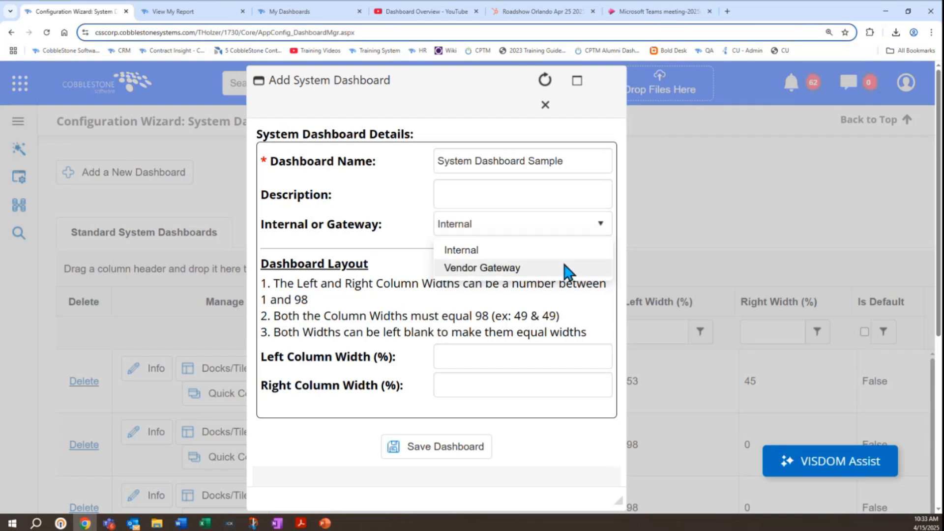
left_click(405, 252)
scroll(404, 252, "down", 1)
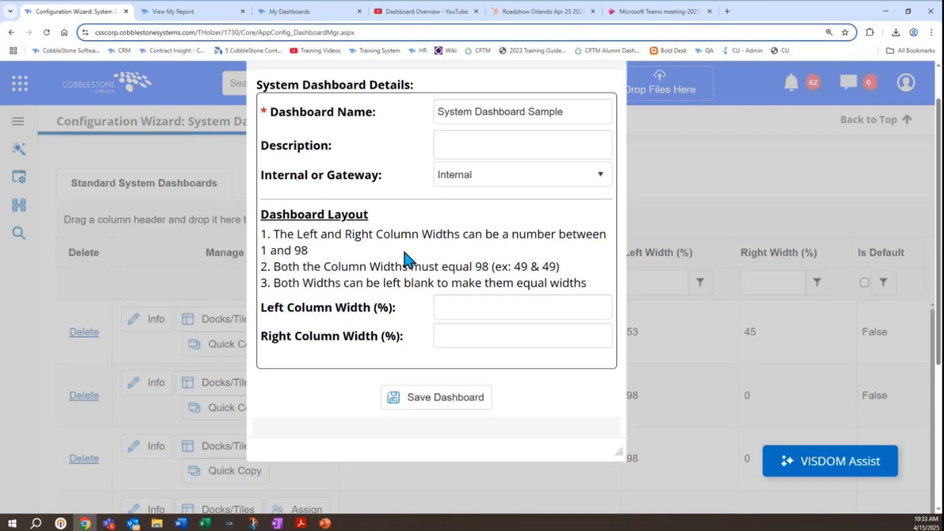
triple_click(345, 217)
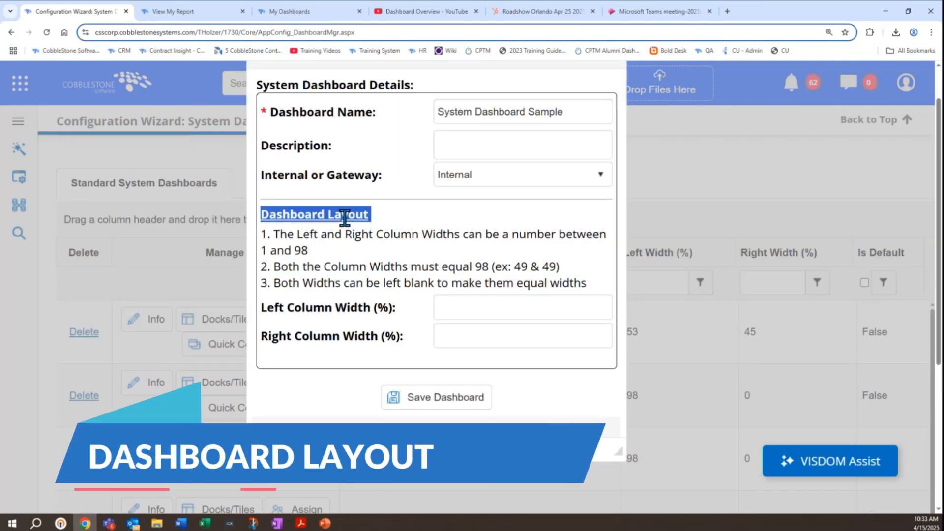
Step: Switch to the already open My Dashboards page and display the HR Dashboard to examine its two-column layout
key("ctrl+minus")
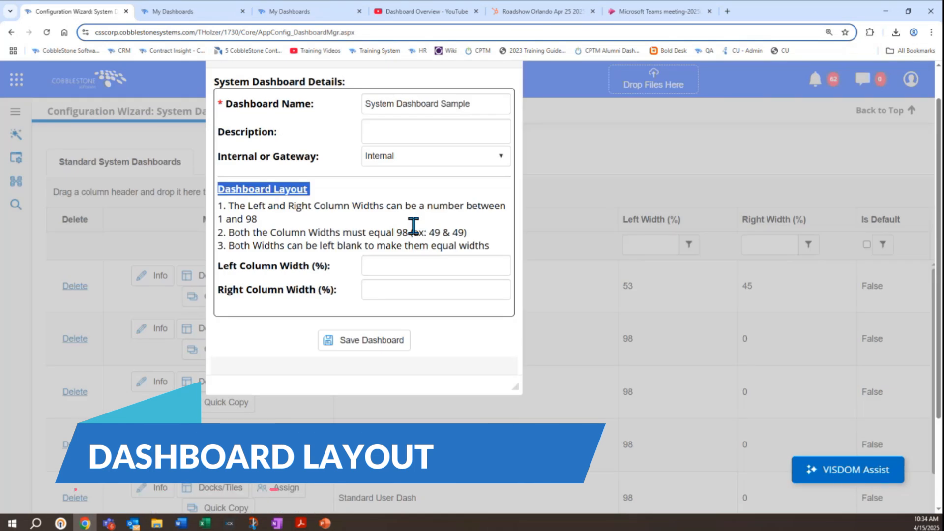
left_click(197, 12)
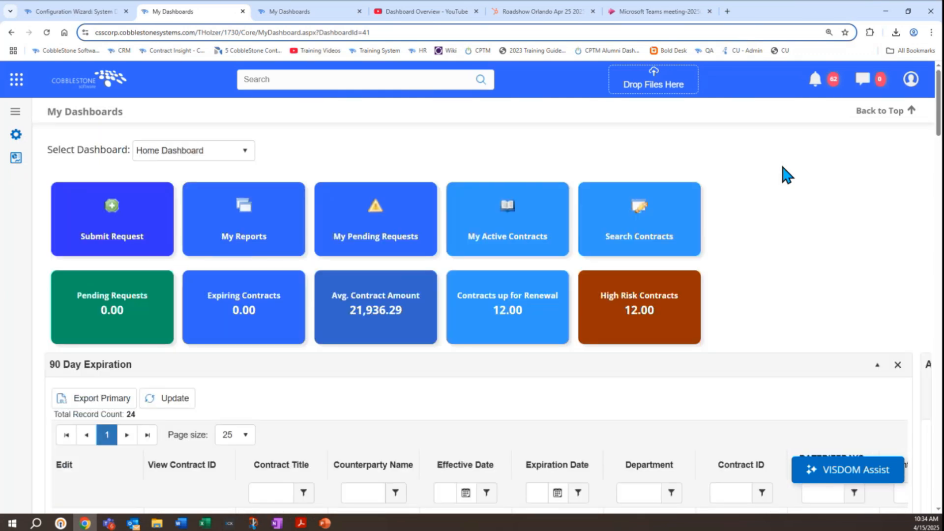
scroll(781, 163, "down", 10)
scroll(781, 164, "up", 8)
scroll(782, 164, "up", 2)
left_click(227, 152)
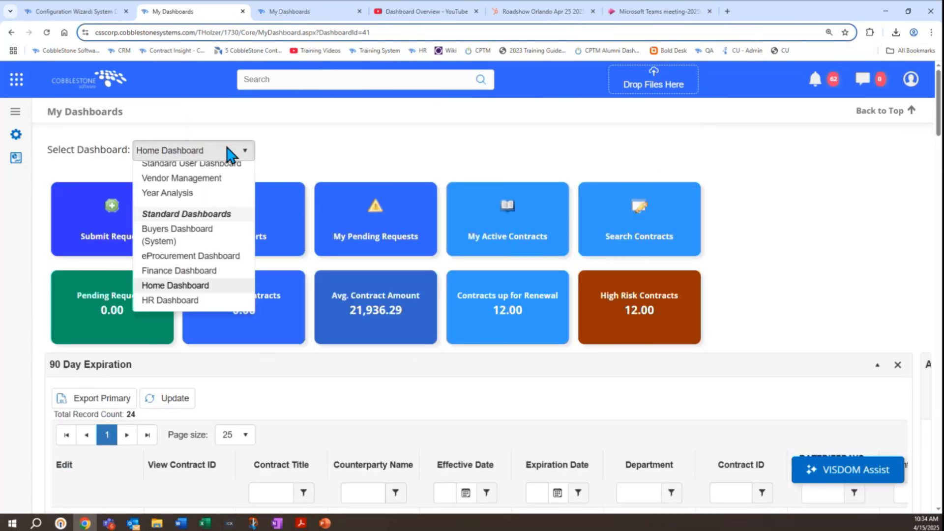
left_click(152, 360)
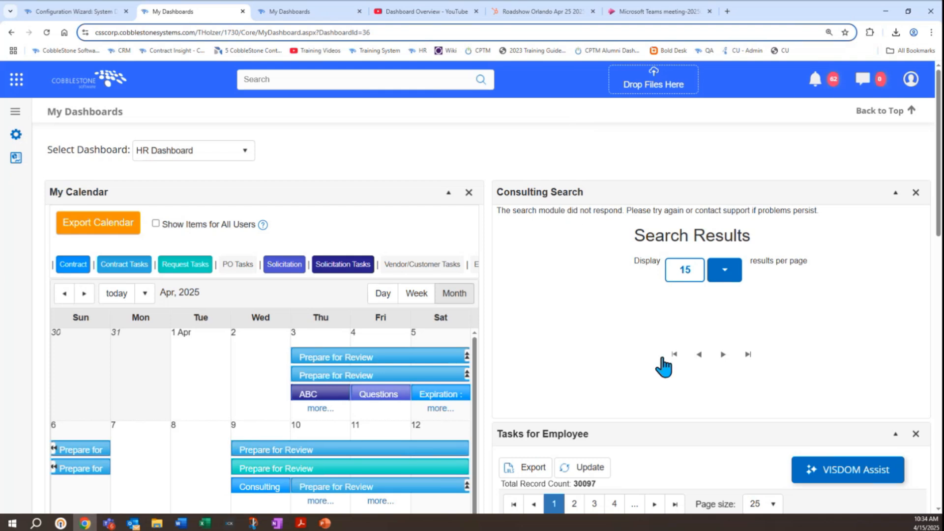
Step: Examine the Home Dashboard's tiles and 90 Day Expiration list, and return to the new system dashboard's details form
left_click(244, 151)
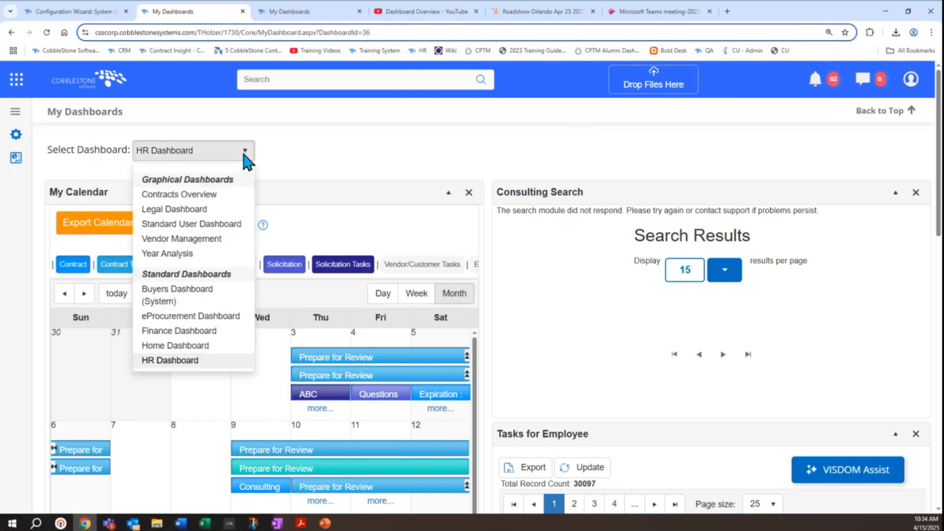
left_click(219, 345)
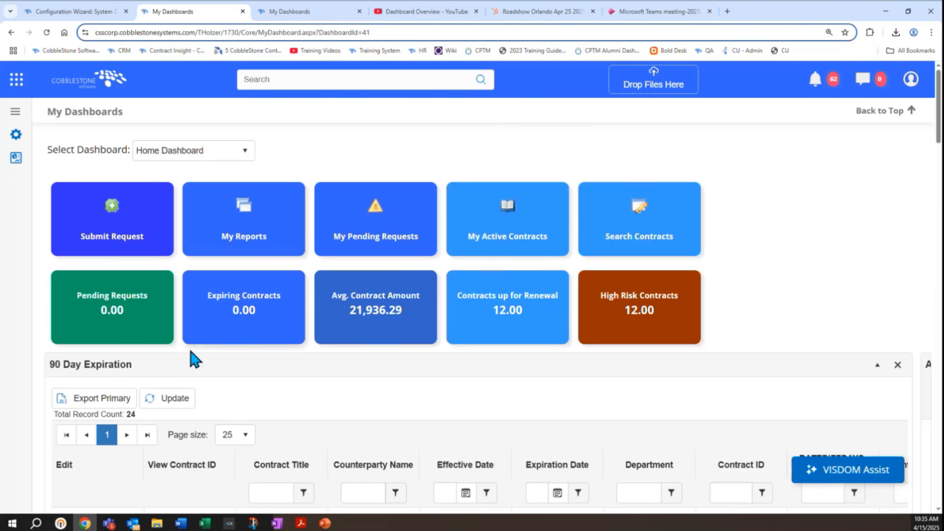
scroll(95, 257, "down", 2)
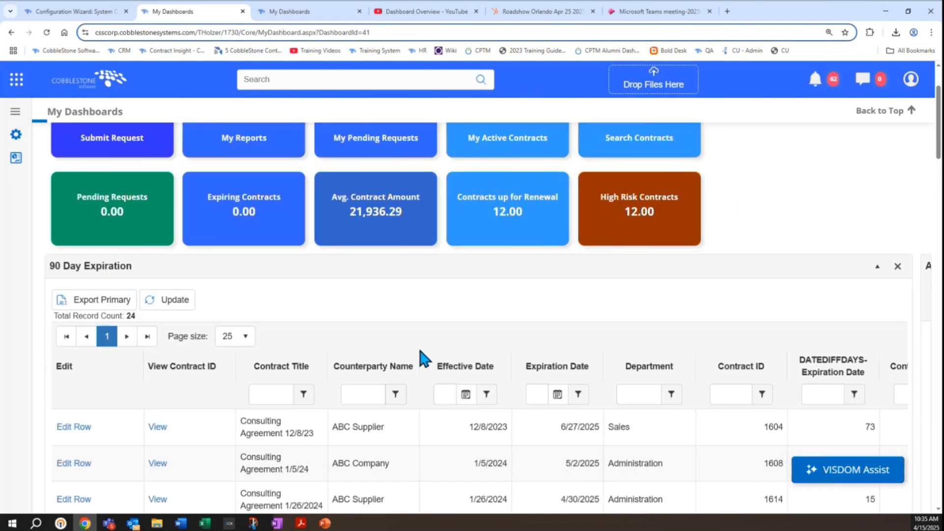
scroll(39, 268, "down", 3)
scroll(37, 258, "down", 8)
scroll(37, 256, "up", 5)
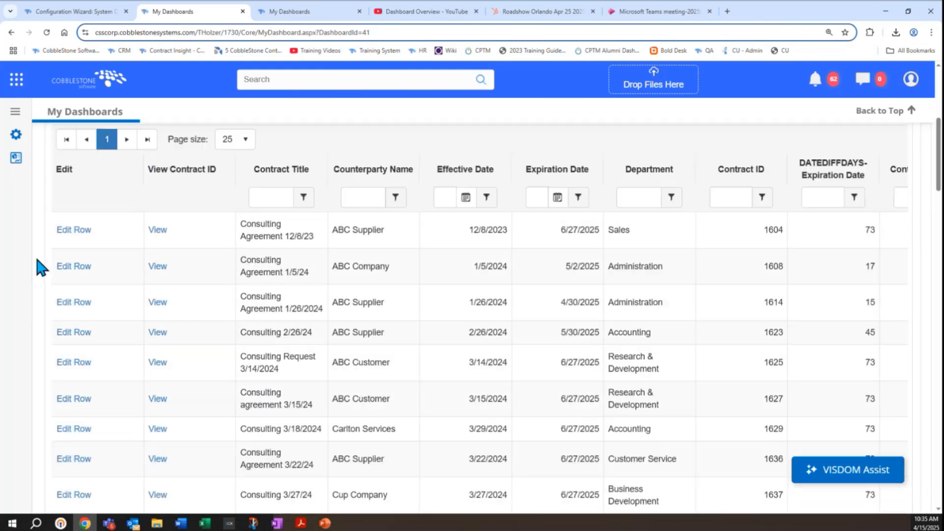
scroll(36, 256, "up", 9)
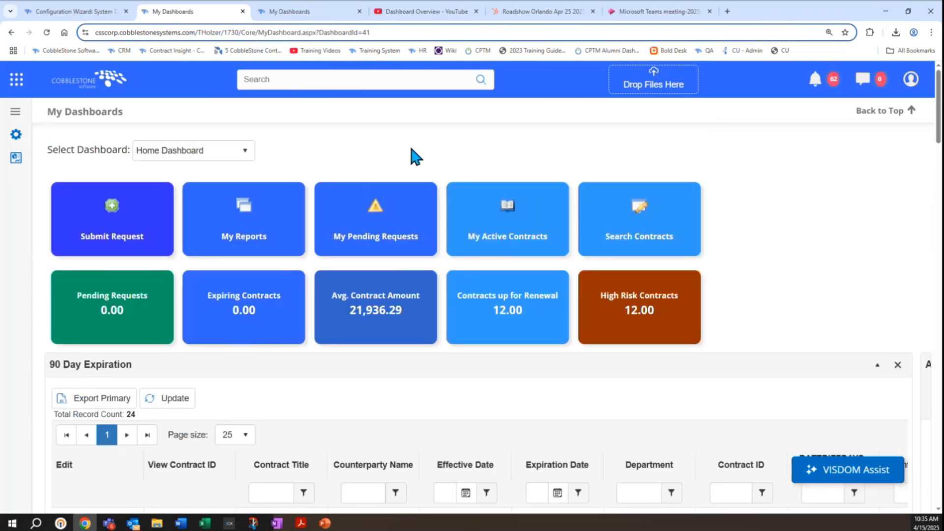
left_click(34, 14)
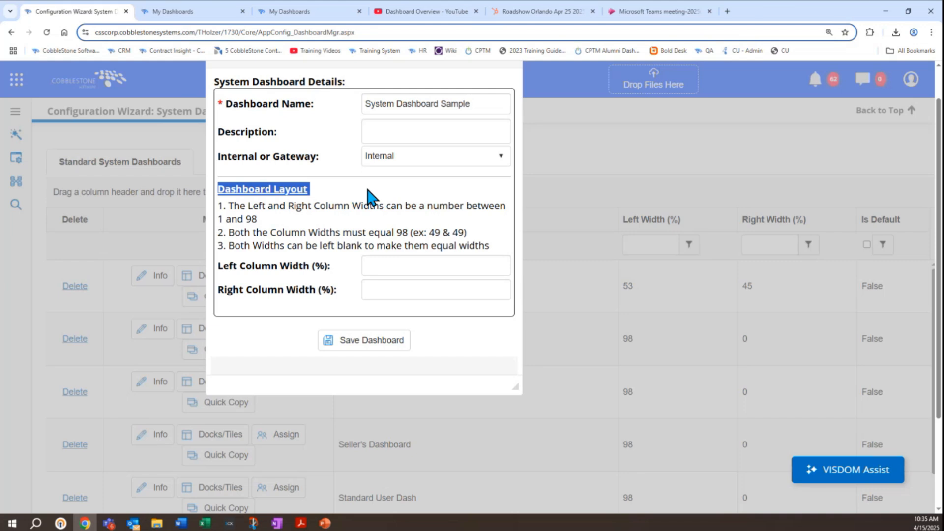
Step: Set the new dashboard's left column width to 98% and its right column width to 0%
left_click(382, 268)
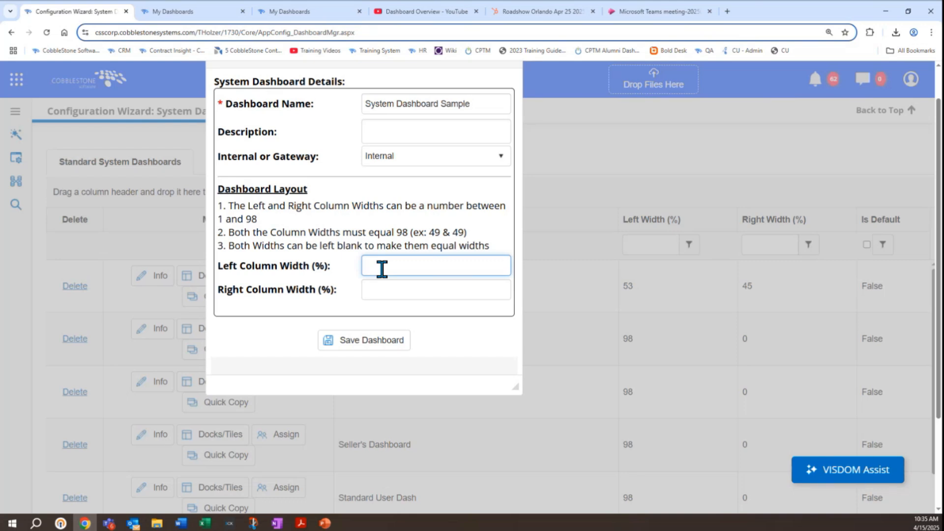
type("98")
key("Tab")
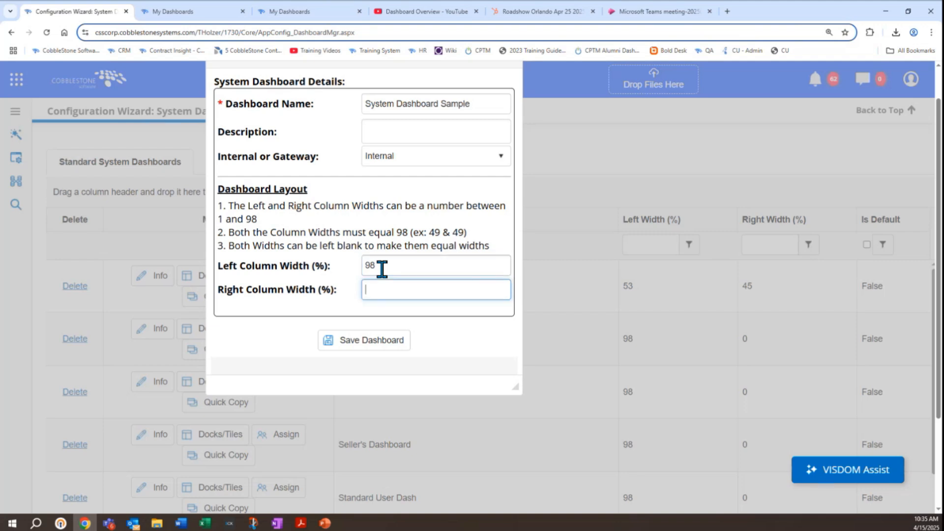
type("0")
Step: Change both column widths of the new dashboard to 49%
double_click(382, 269)
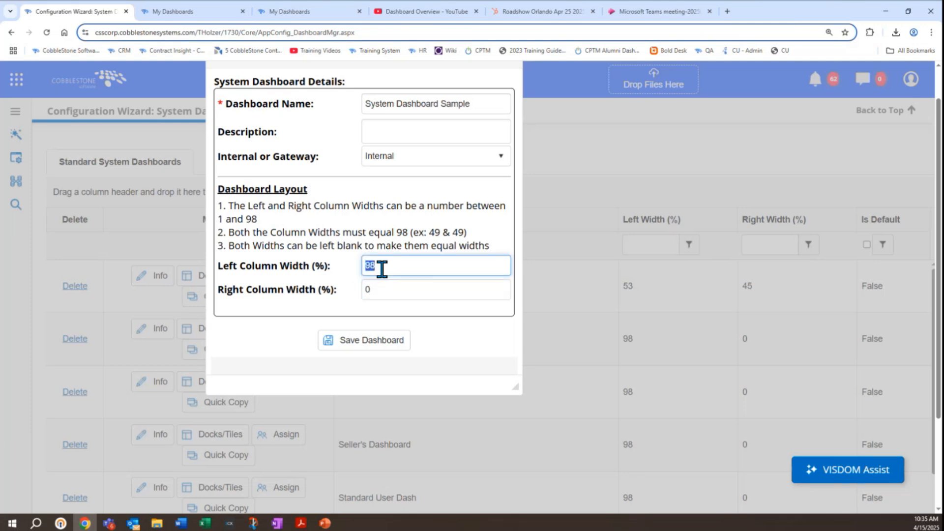
type("49")
key("Tab")
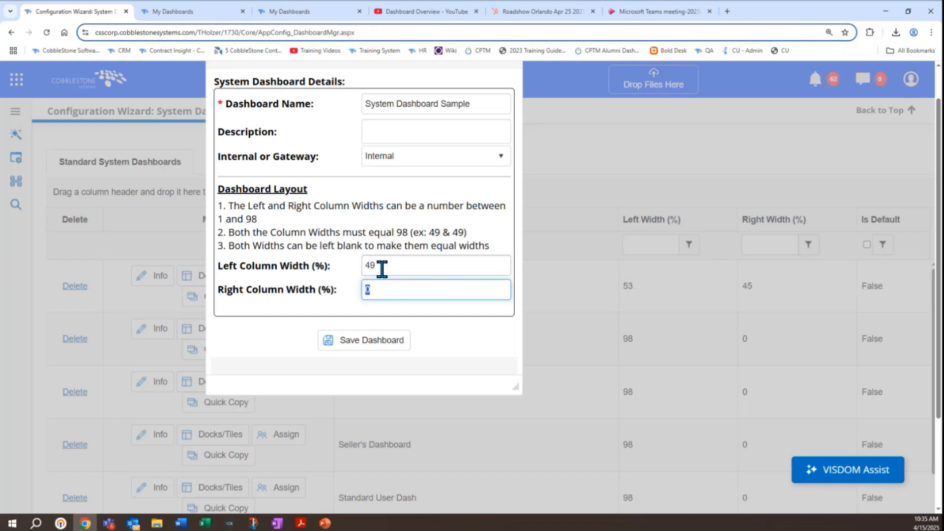
type("49")
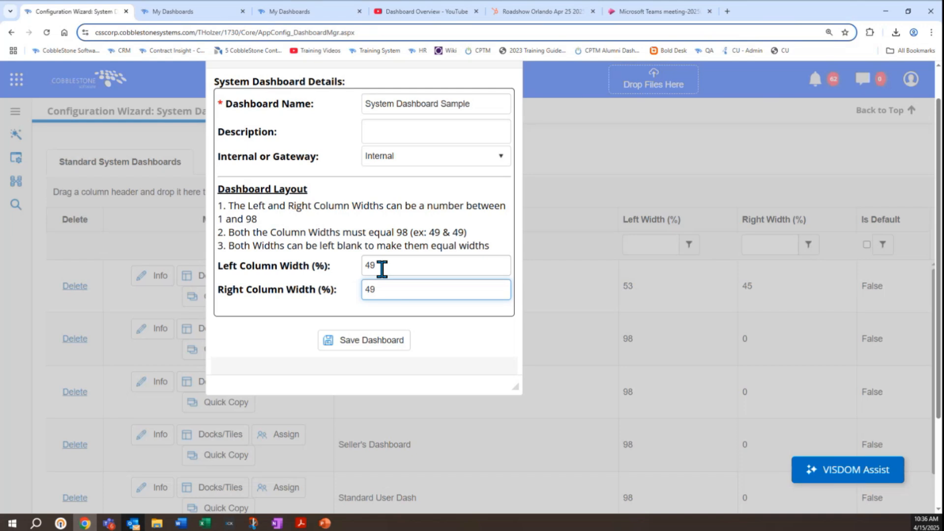
Step: Set the left column width to 98% and the right to 0%, and save the new dashboard
double_click(382, 268)
type("98")
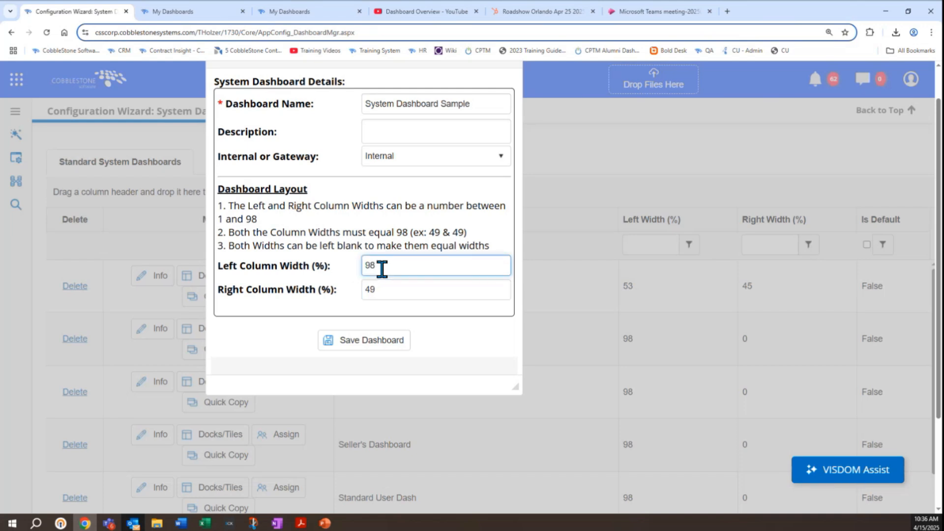
double_click(393, 293)
type("0")
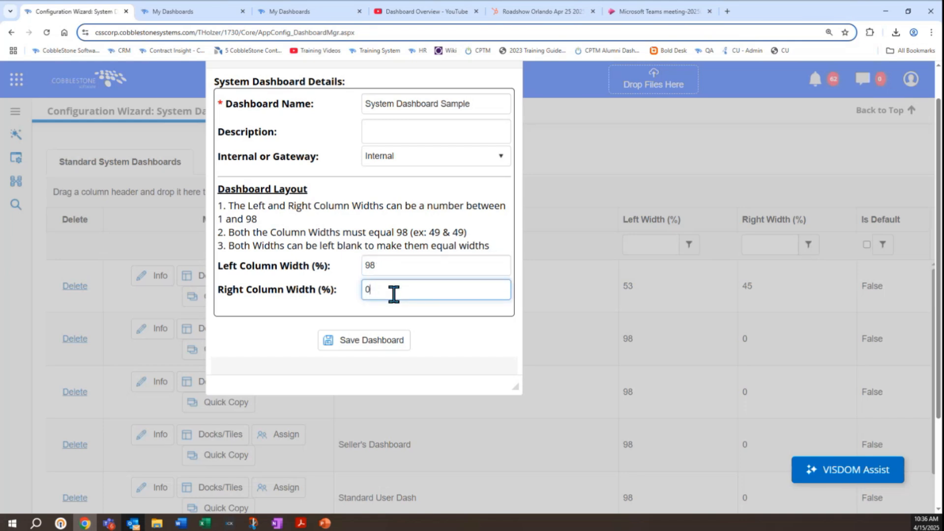
left_click(358, 350)
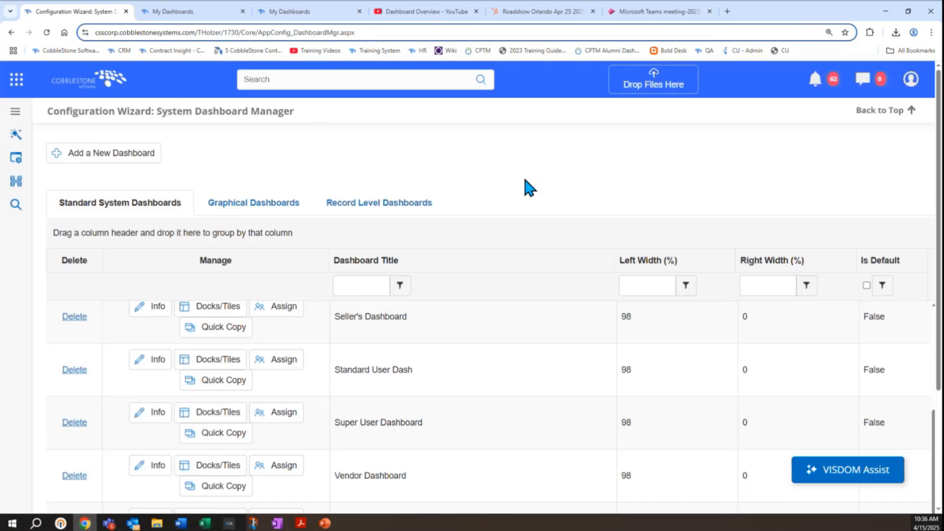
Step: Review the saved details of System Dashboard Sample in the Standard System Dashboards list, and close them
scroll(525, 181, "down", 3)
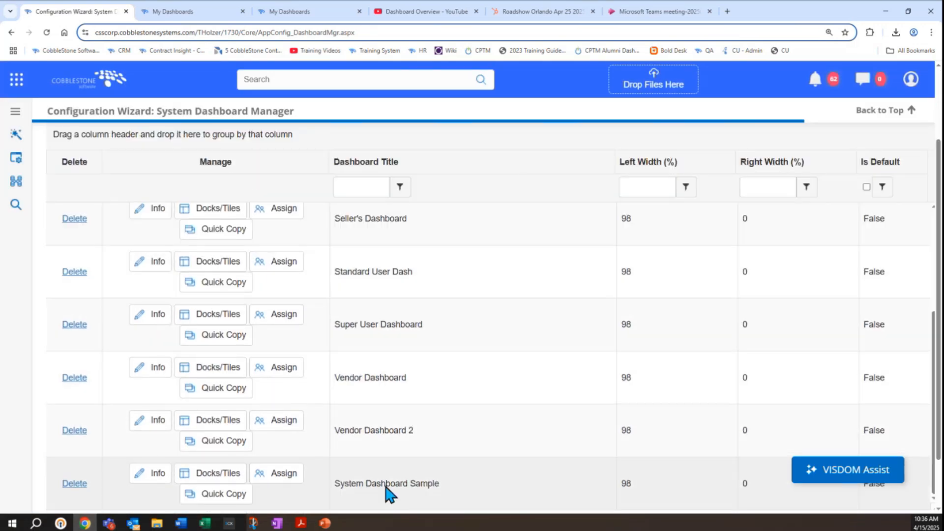
left_click(386, 486)
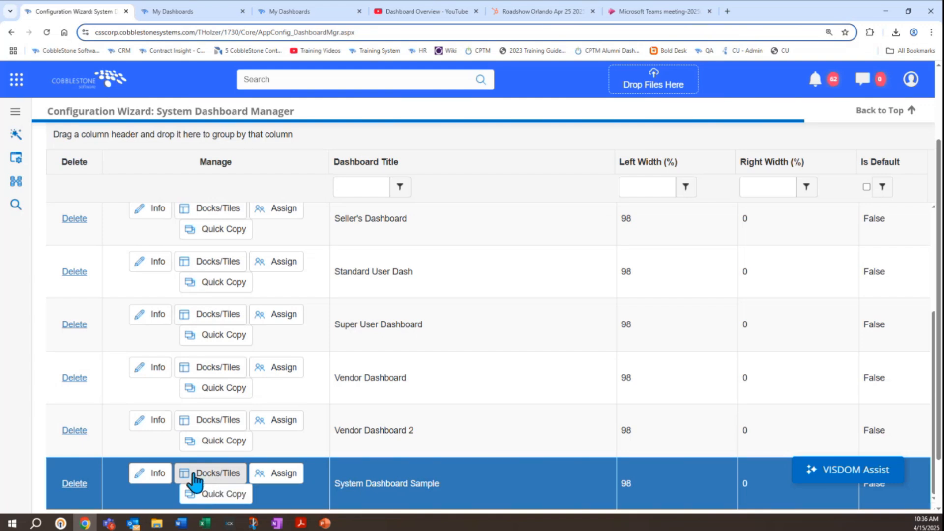
left_click(163, 480)
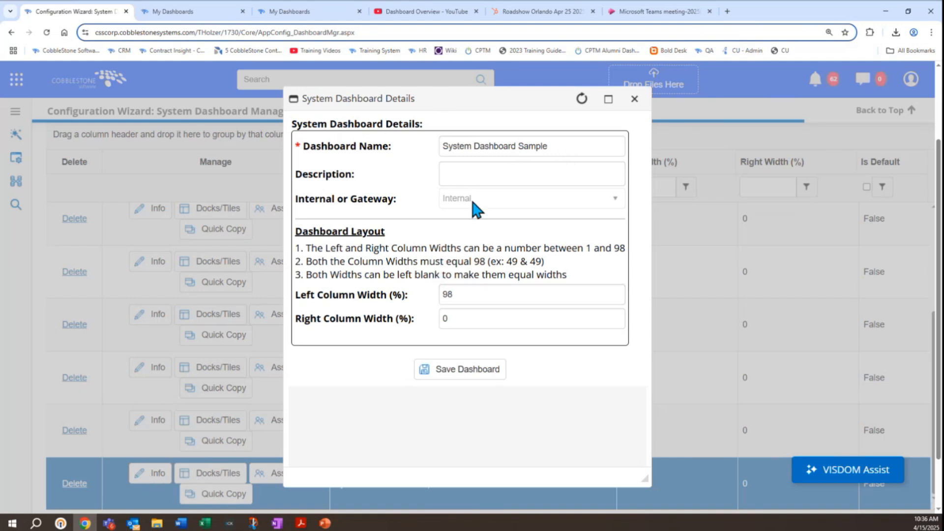
left_click(634, 99)
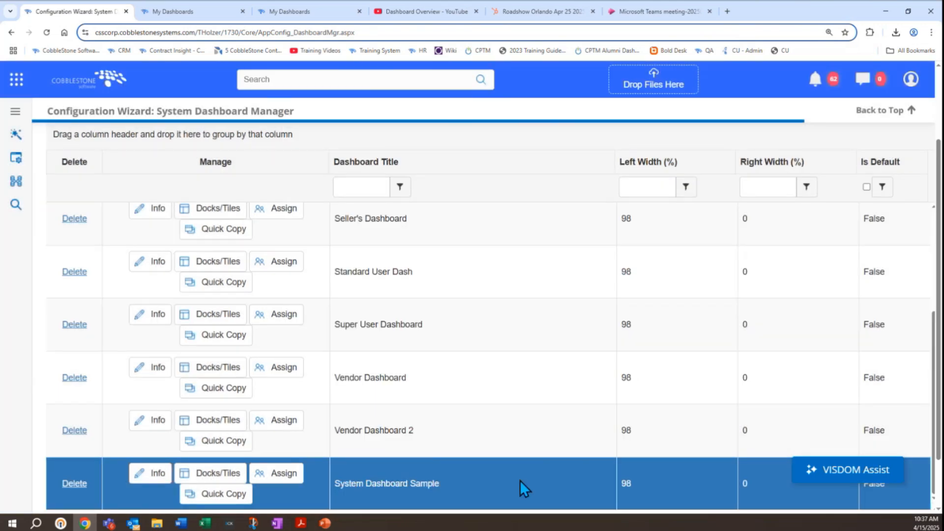
Step: Start a new dock in System Dashboard Sample's layout with type Ad-Hoc Reports/Searches and 90 Day Expiration as the dashboard dock
left_click(199, 480)
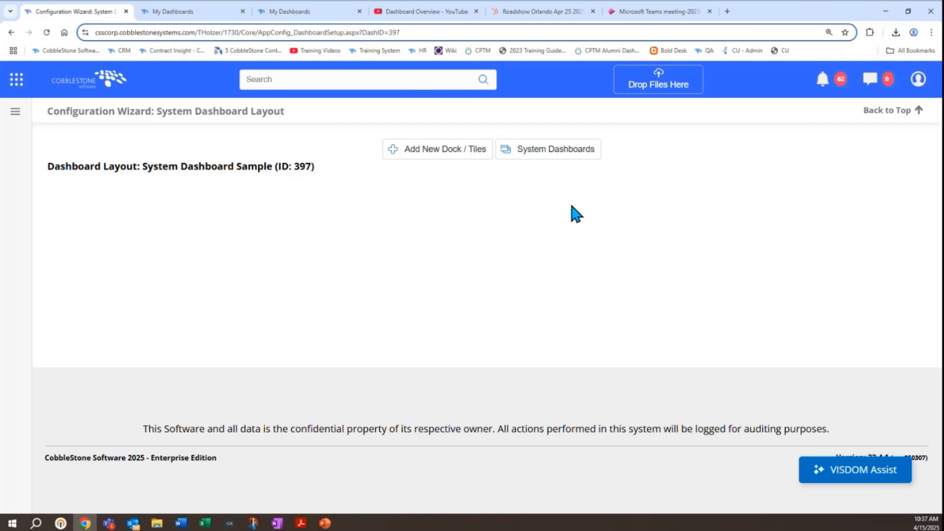
left_click(400, 150)
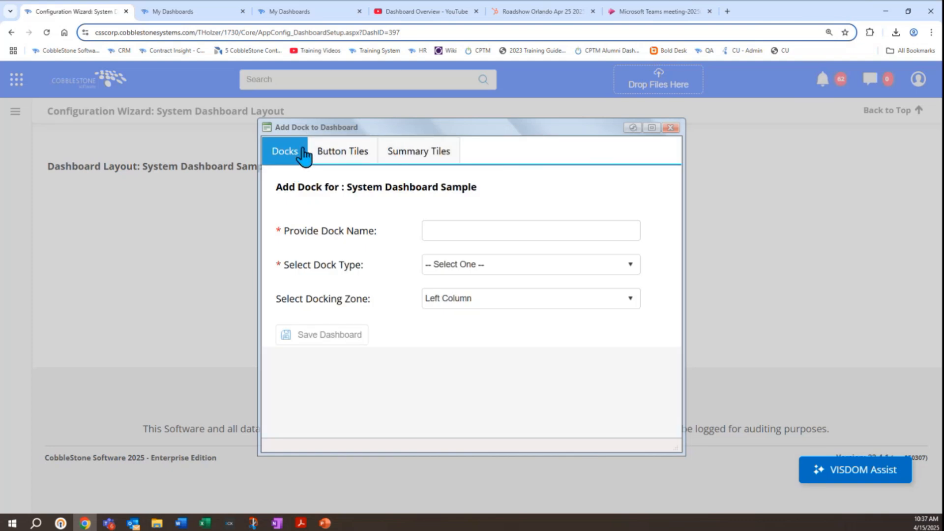
triple_click(319, 265)
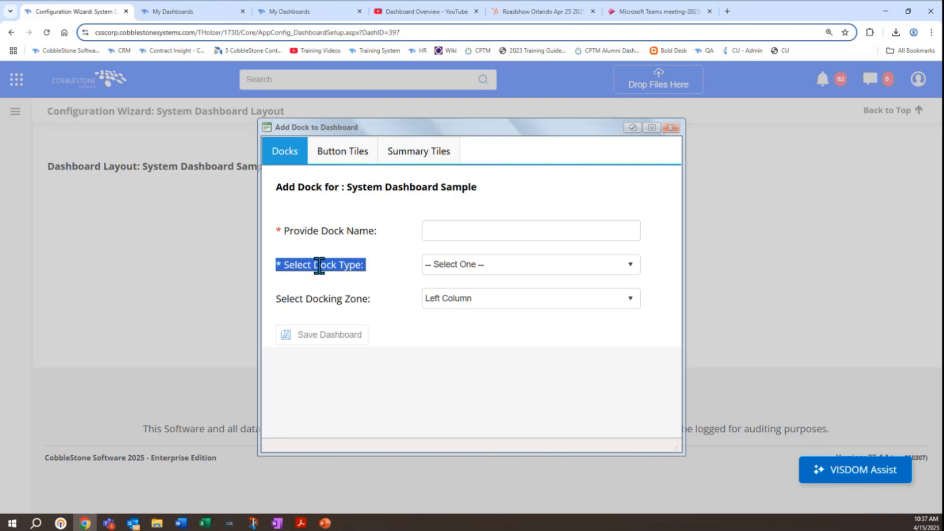
left_click(507, 268)
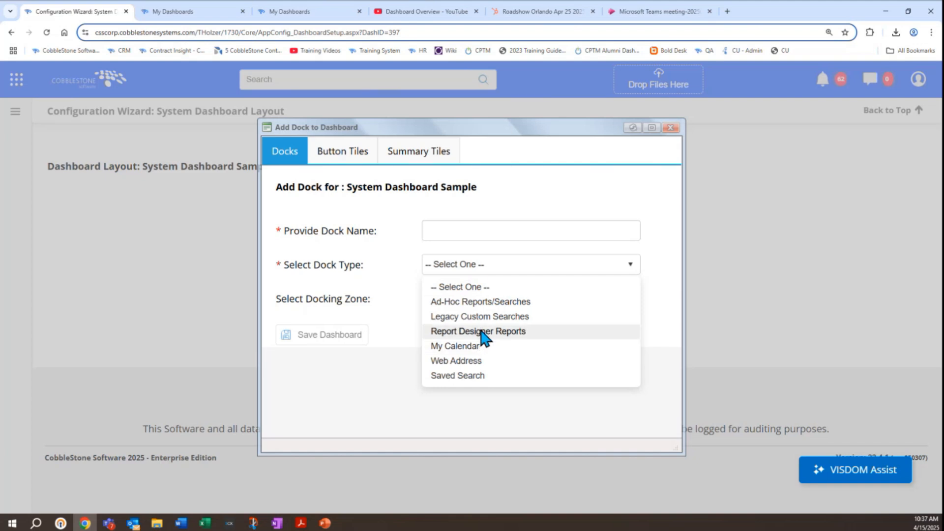
left_click(475, 302)
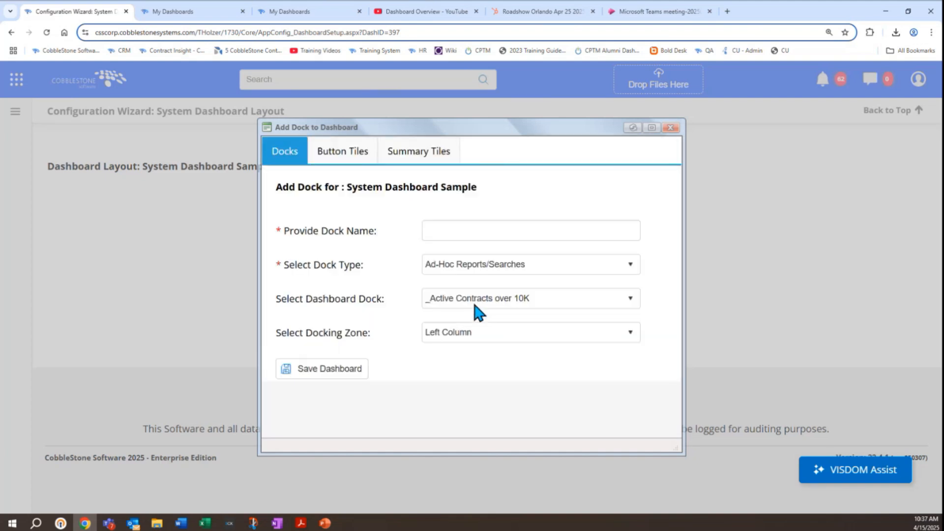
left_click(474, 301)
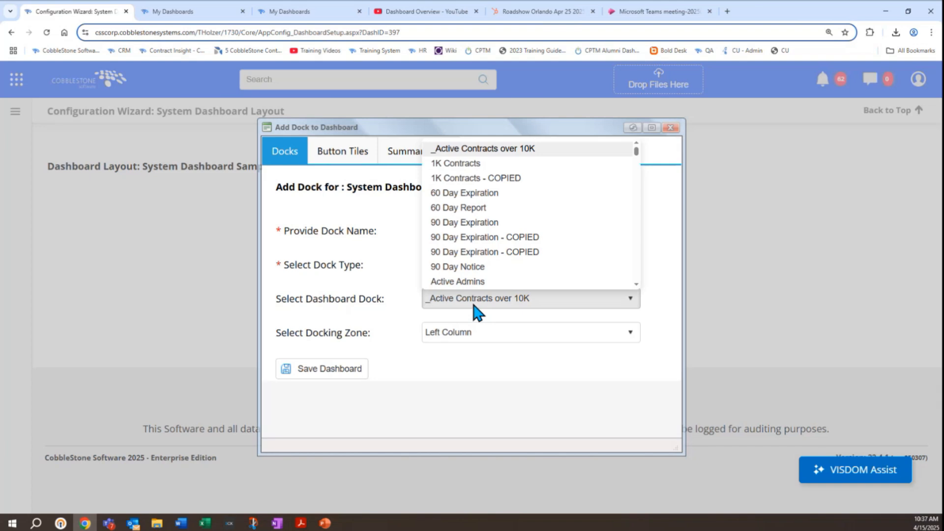
left_click(480, 224)
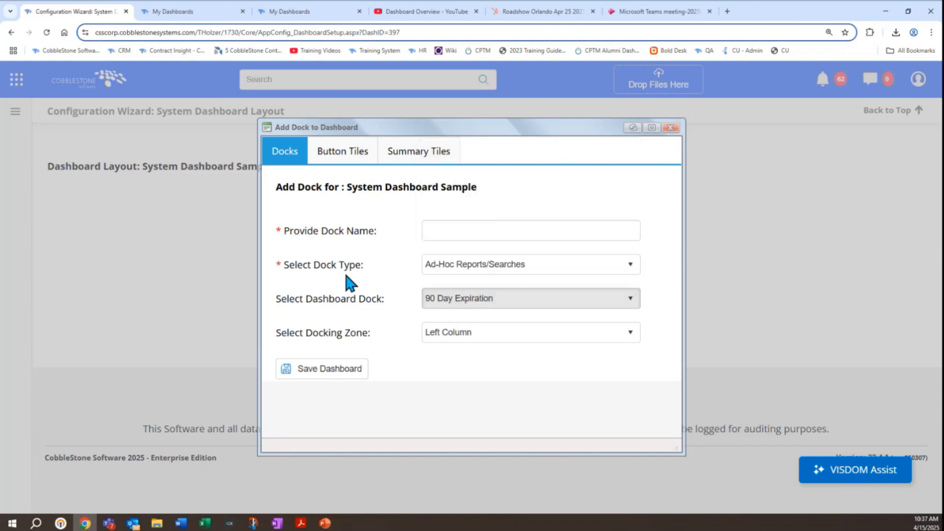
Step: Name the dock 90 Day Expiration, keep it in the Left Column docking zone, and save it to the dashboard
left_click(457, 231)
type("90 Day Expiration")
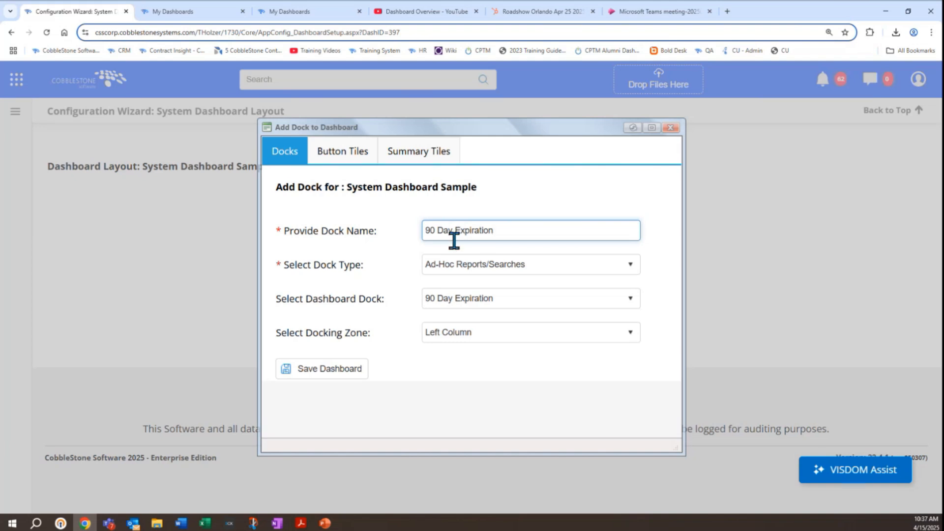
left_click(459, 333)
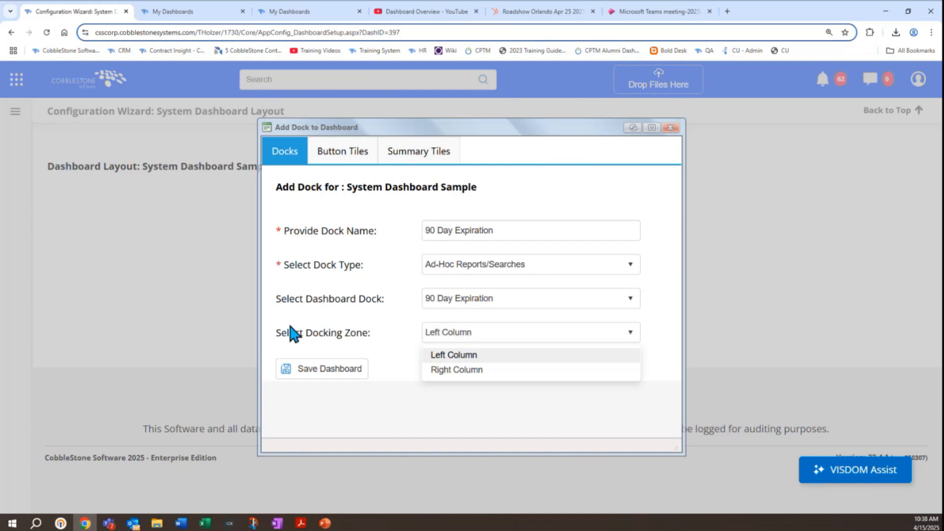
left_click(322, 373)
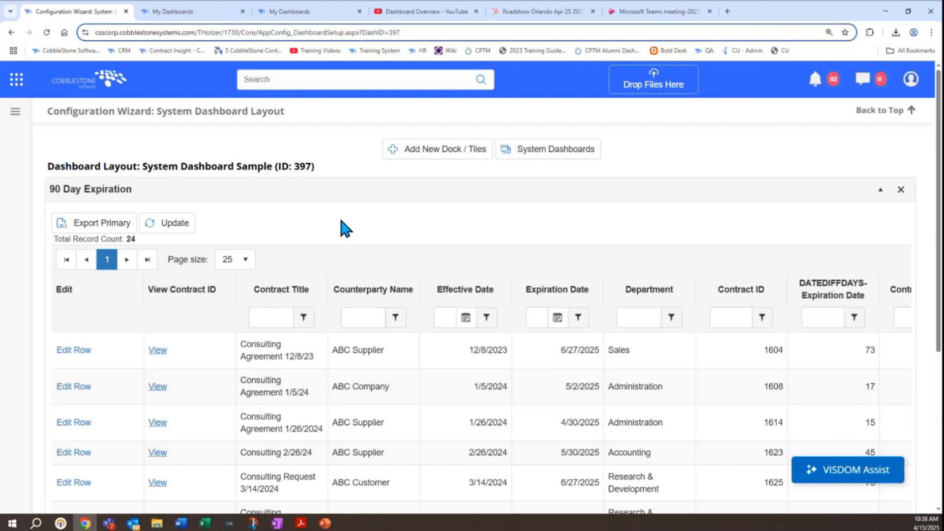
Step: Add a My Calendar dock named Calendar to the dashboard and save it
left_click(449, 149)
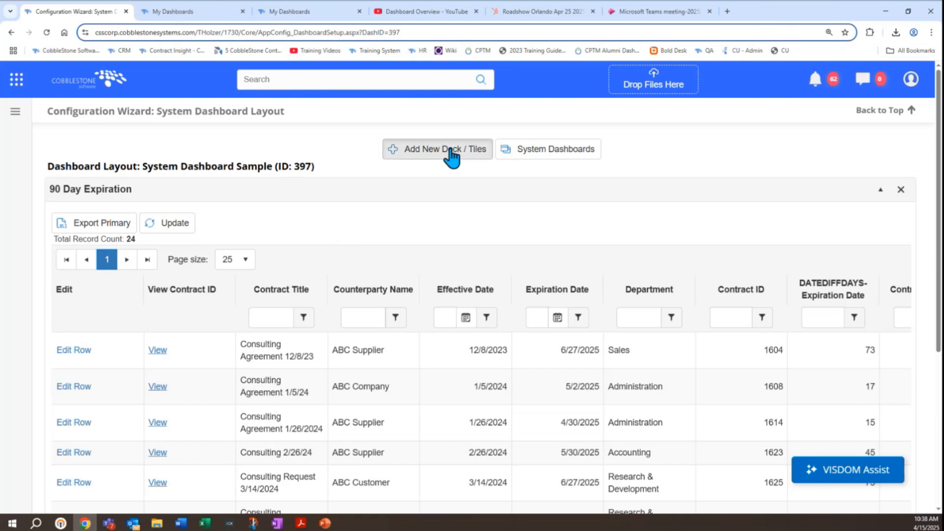
left_click(463, 266)
left_click(469, 337)
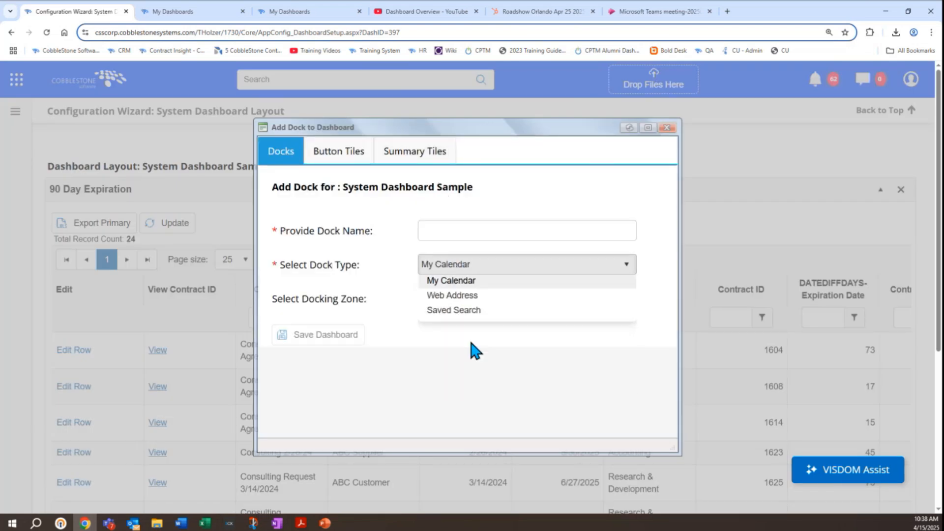
type("Calend")
key("BackSpace")
key("BackSpace")
type("lendar")
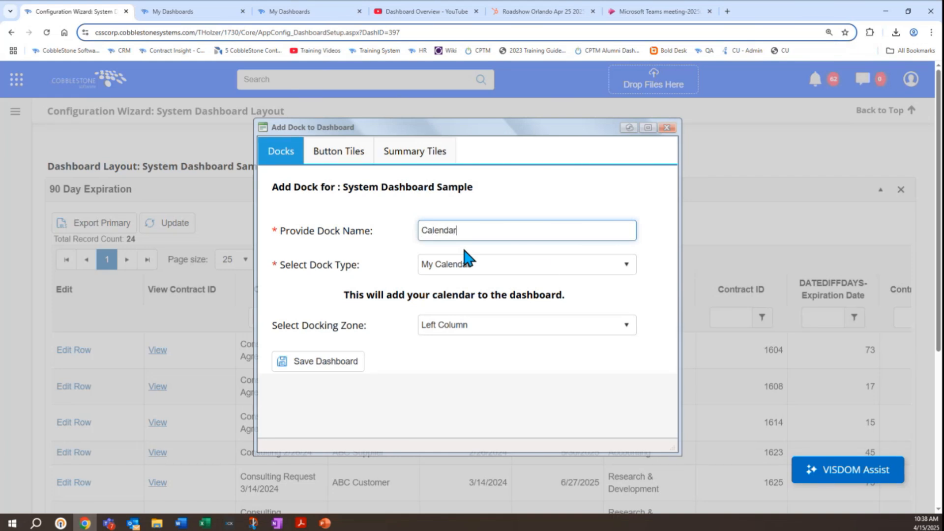
left_click(328, 367)
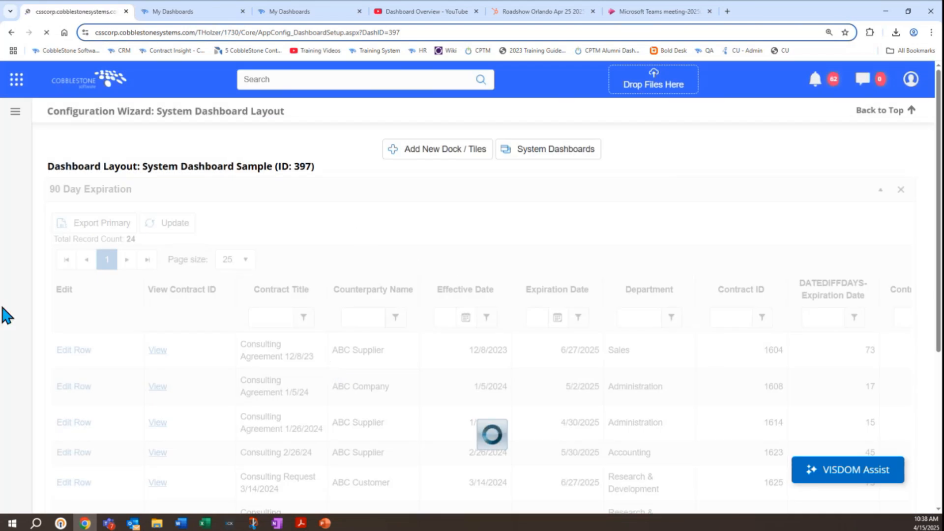
Step: Collapse the Calendar and 90 Day Expiration docks, and move Calendar above 90 Day Expiration
scroll(19, 298, "down", 6)
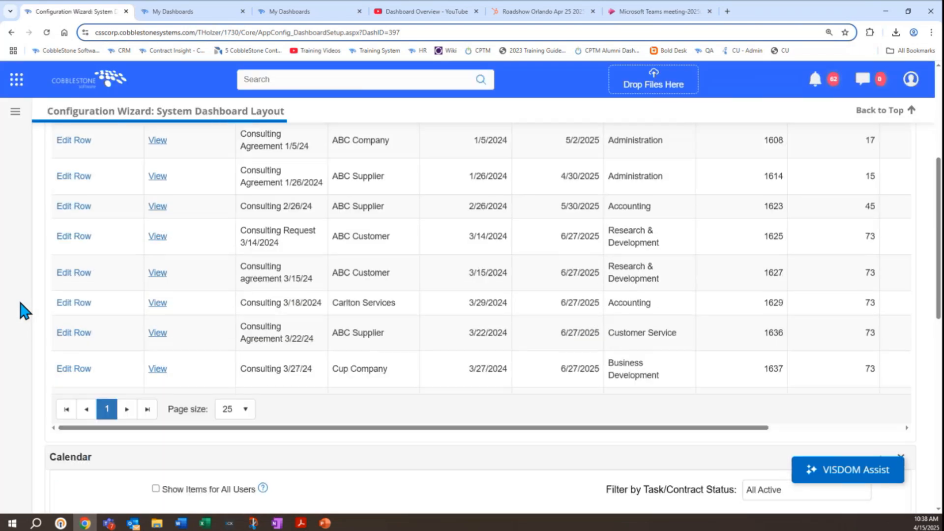
scroll(21, 303, "down", 3)
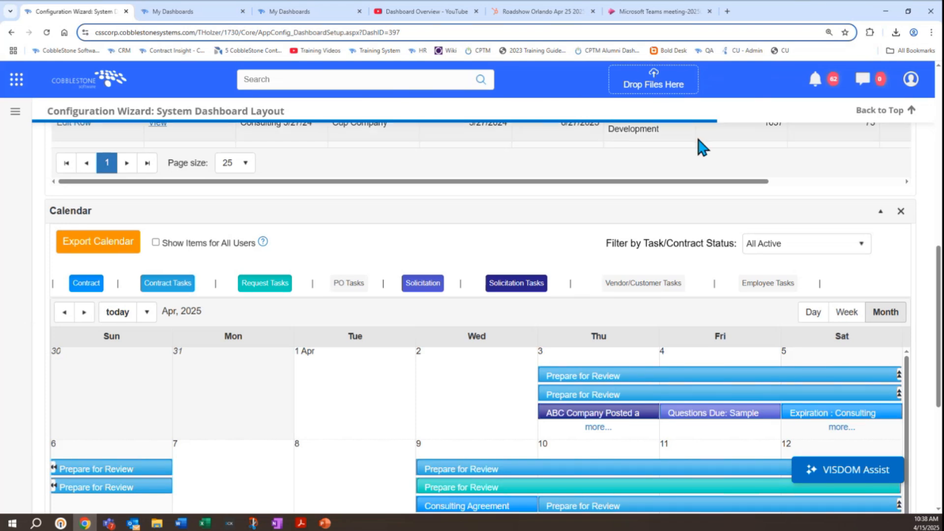
left_click(879, 213)
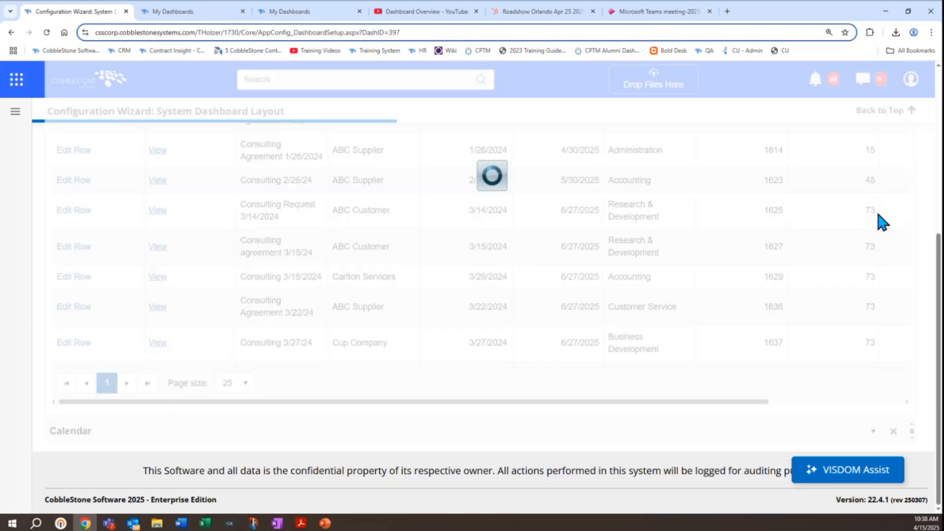
scroll(909, 199, "up", 5)
scroll(926, 202, "up", 1)
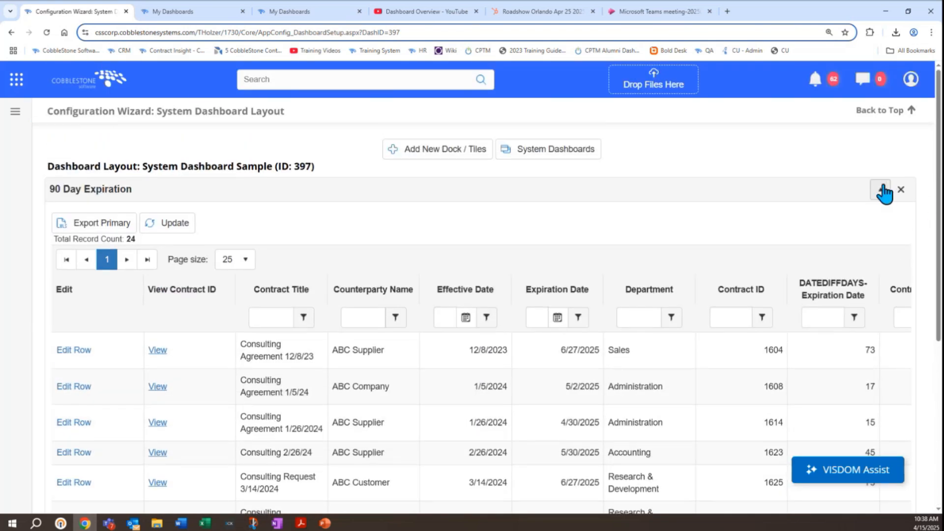
left_click(881, 190)
left_click_drag(178, 219, 185, 198)
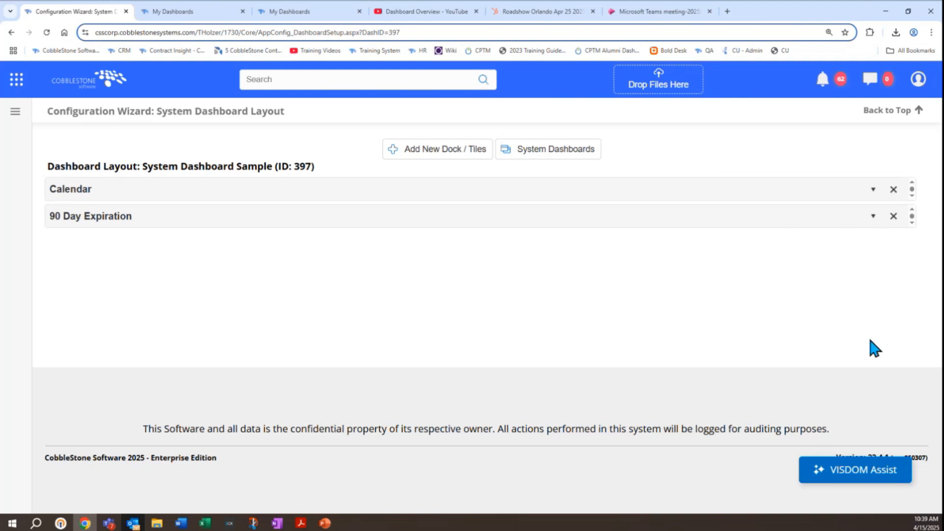
Step: Expand and collapse the 90 Day Expiration dock again, and leave the Calendar dock expanded
left_click(875, 217)
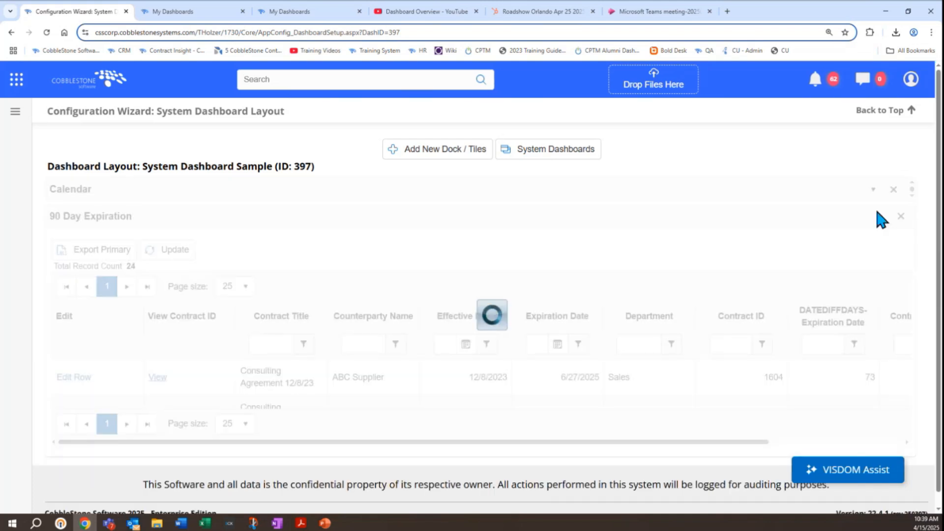
left_click(876, 215)
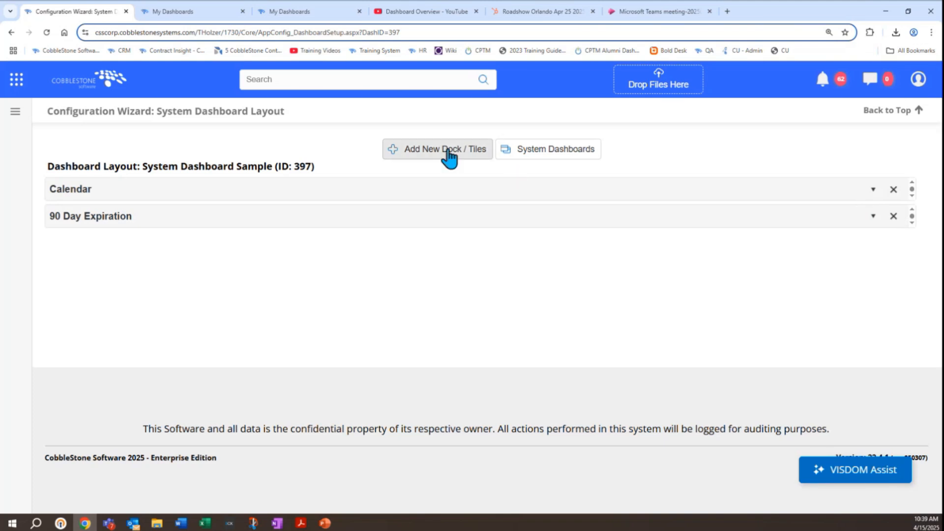
left_click(873, 190)
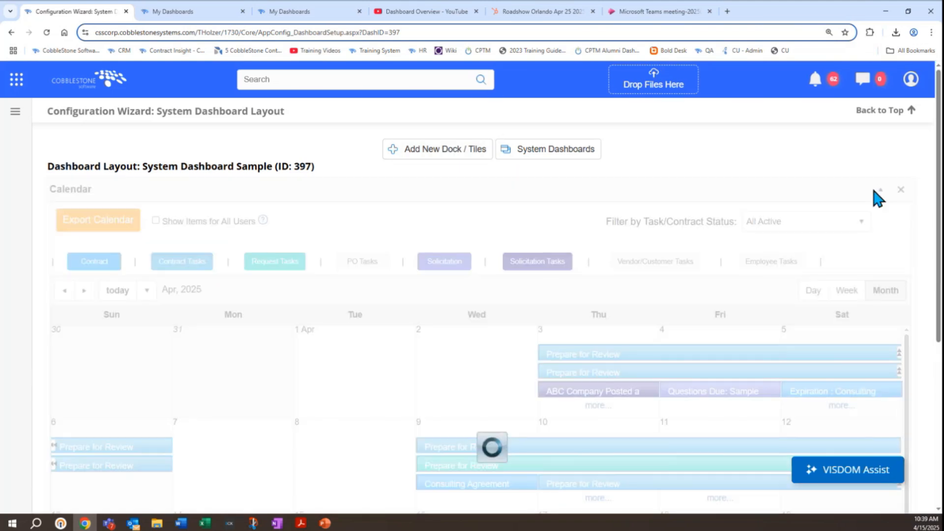
Step: Start a new button tile for System Dashboard Sample and name it Add Contract
left_click(472, 153)
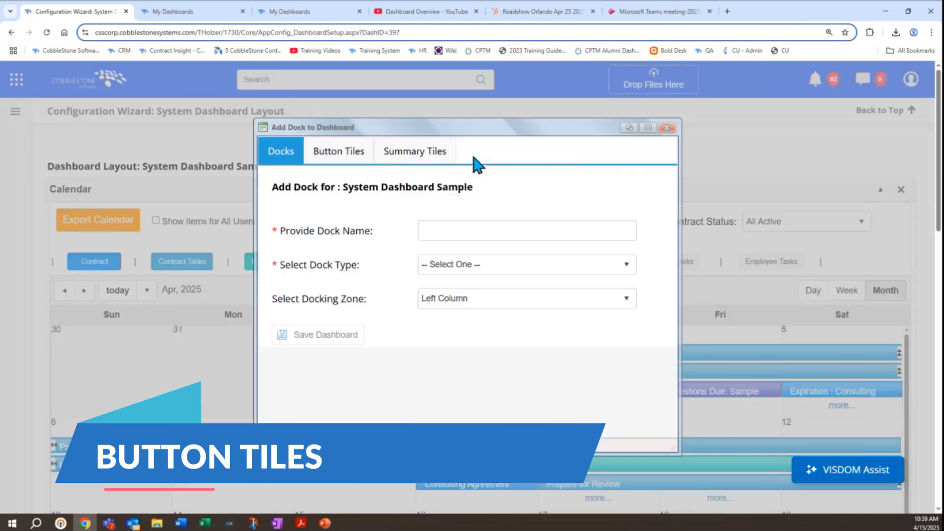
left_click(350, 158)
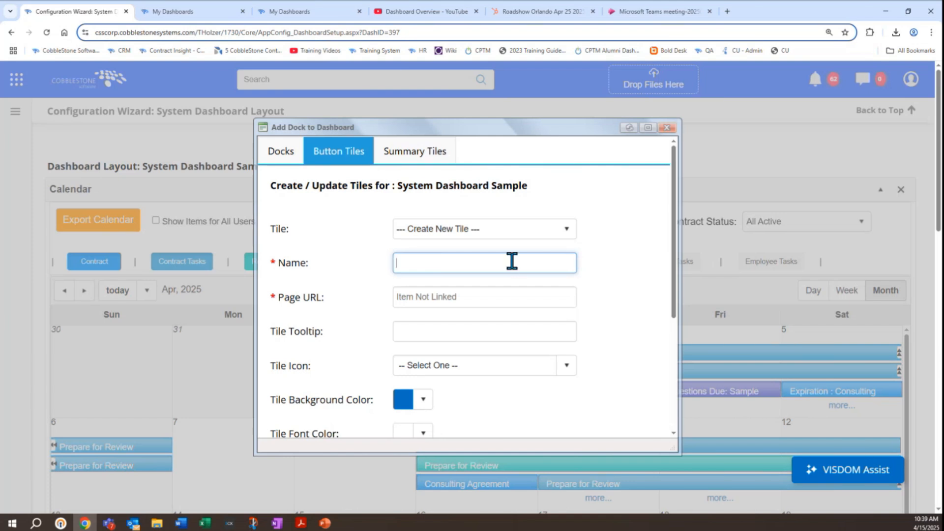
type("Add Contract")
left_click(654, 269)
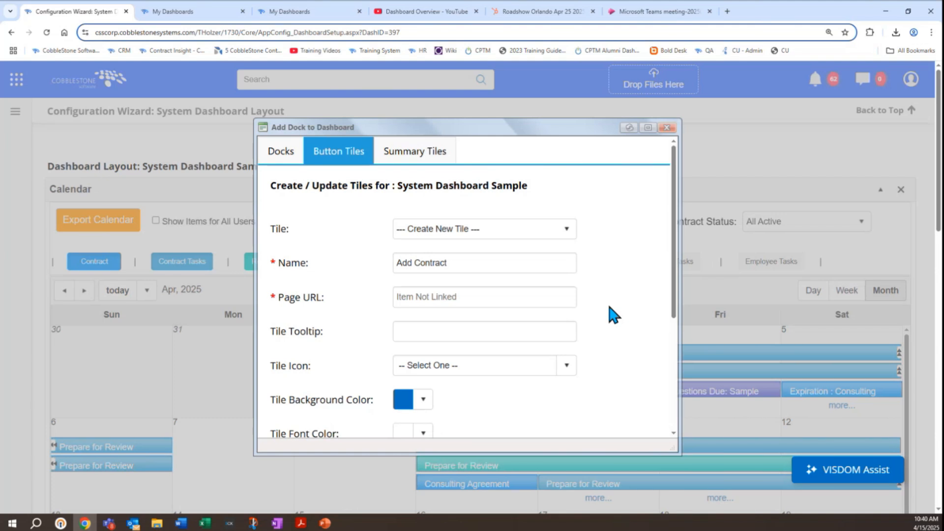
Step: Open the Add Contract Record page in the My Dashboards browser tab and copy its URL for the tile's Page URL
left_click(479, 292)
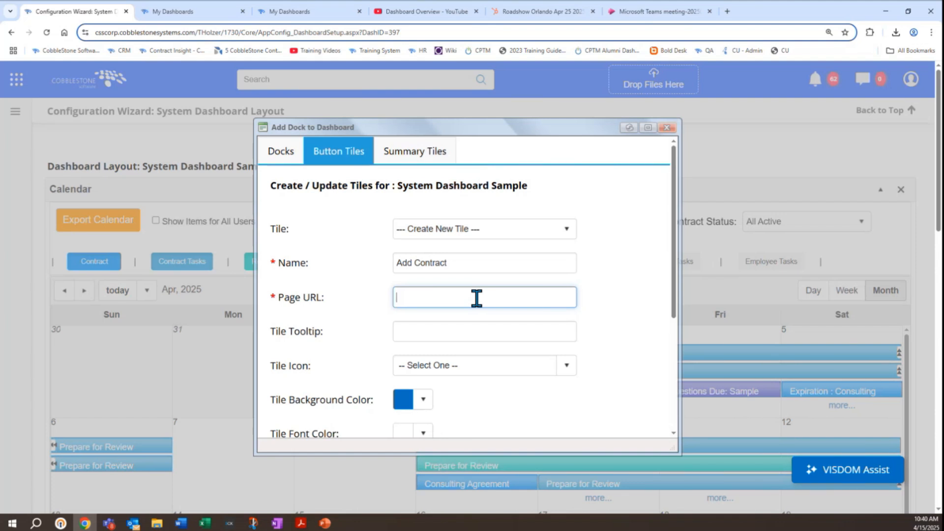
left_click(178, 20)
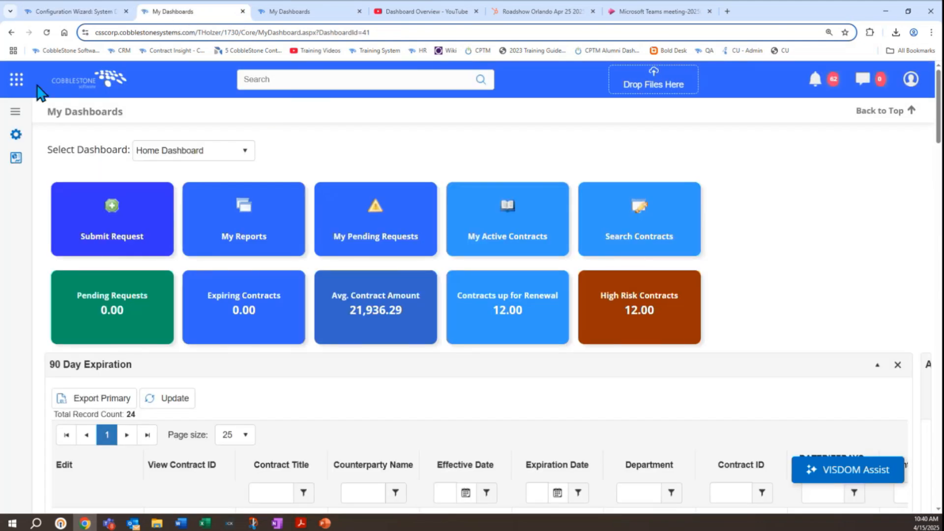
left_click(17, 80)
left_click(75, 199)
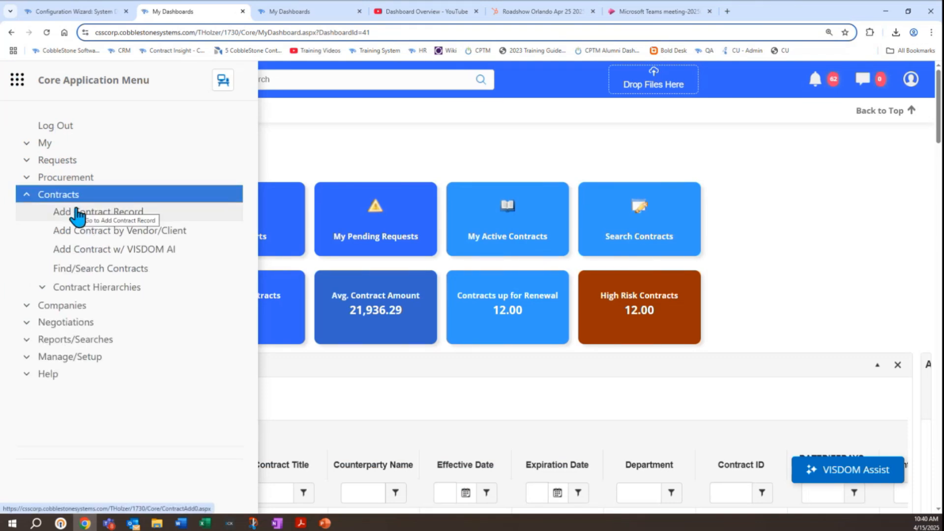
left_click(77, 211)
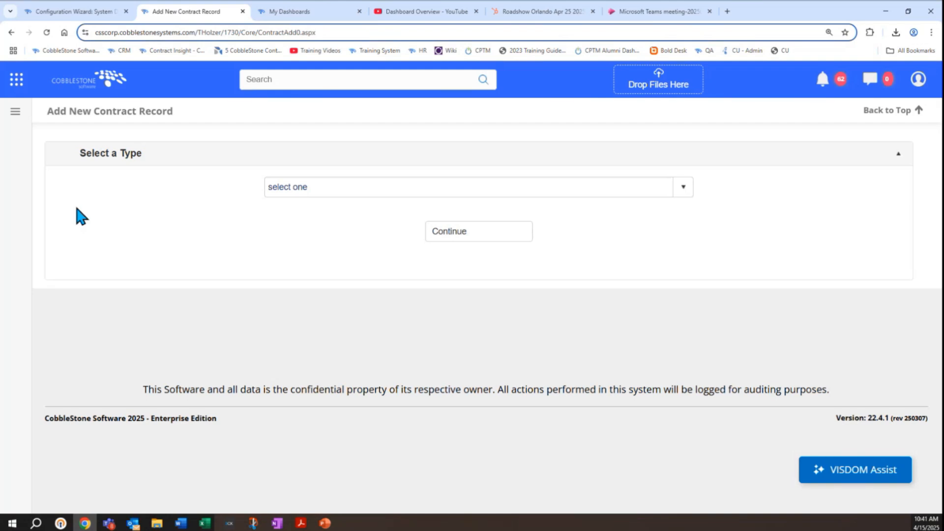
left_click(210, 33)
right_click(208, 33)
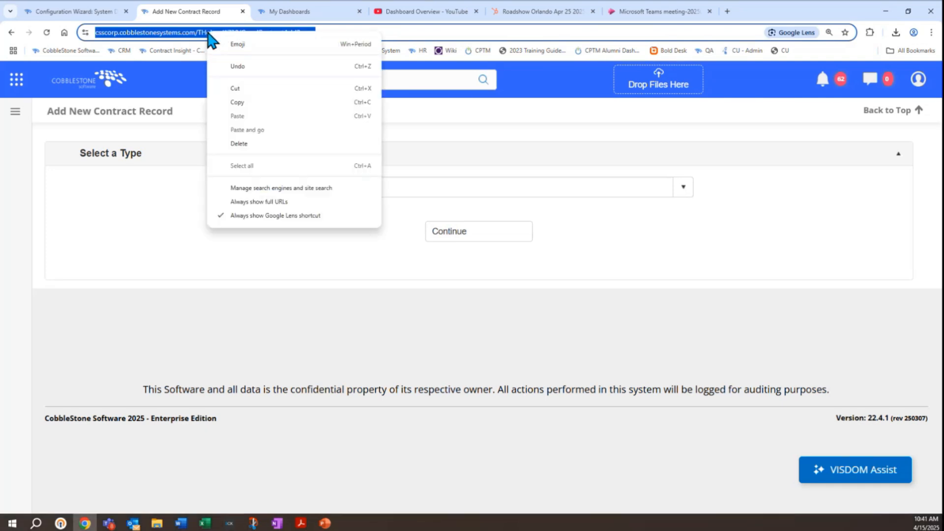
left_click(236, 102)
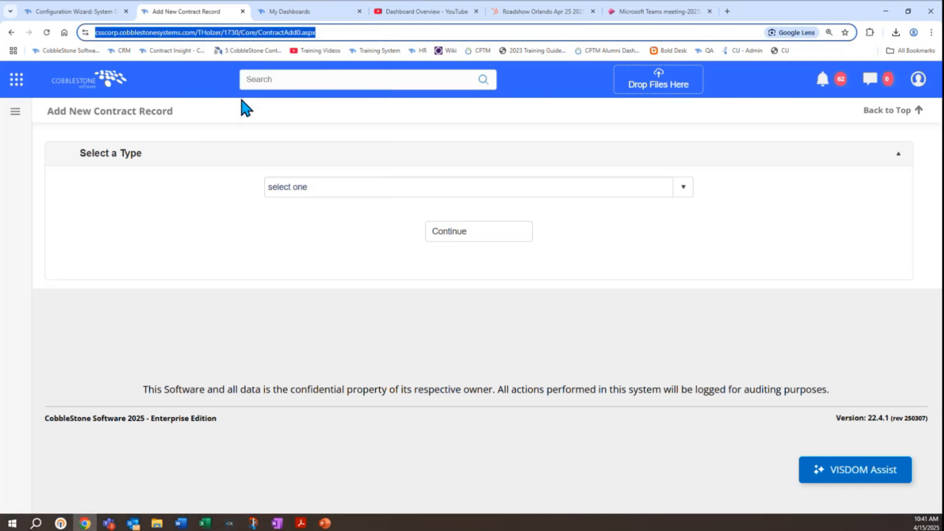
Step: Switch back to the Configuration Wizard browser tab and paste the copied URL as the Add Contract tile's Page URL
left_click(87, 12)
key("ctrl+v")
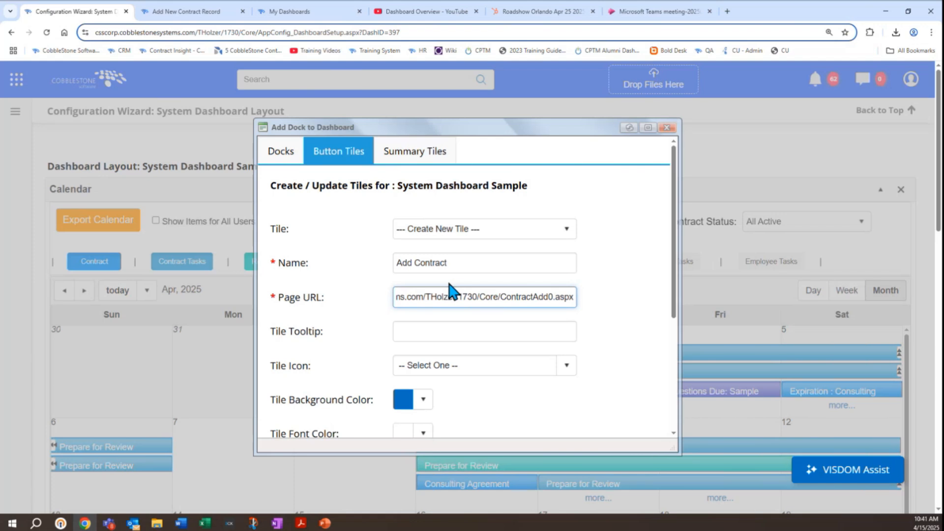
triple_click(448, 292)
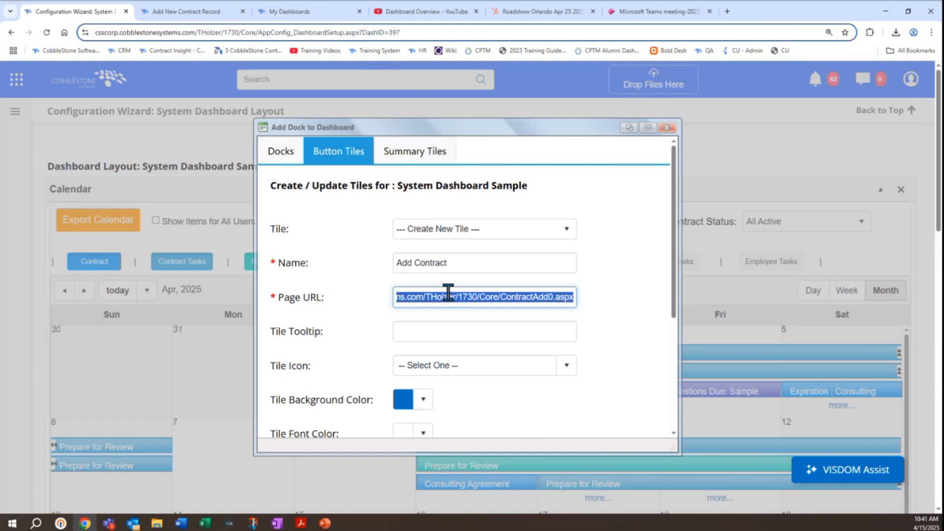
left_click(606, 296)
Step: Leave the Add Contract tile's tooltip blank and set its icon to add
scroll(606, 297, "down", 2)
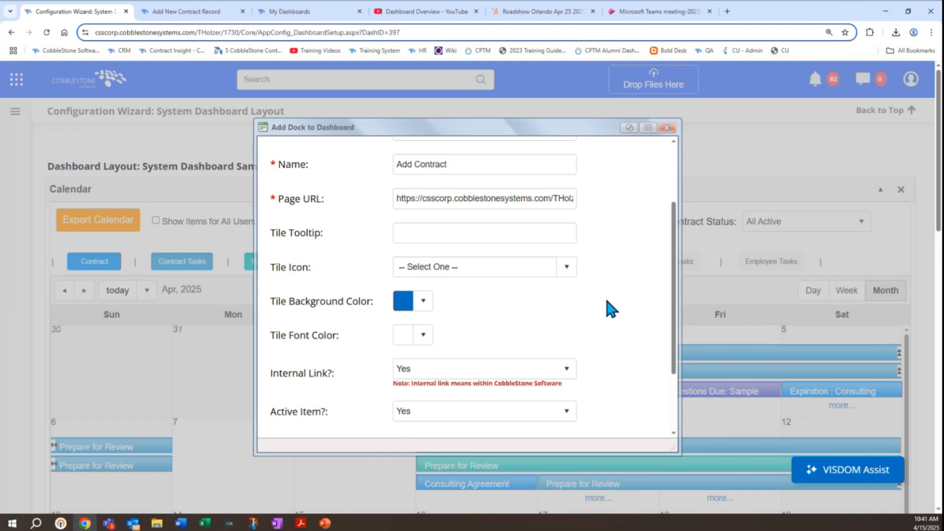
left_click(465, 234)
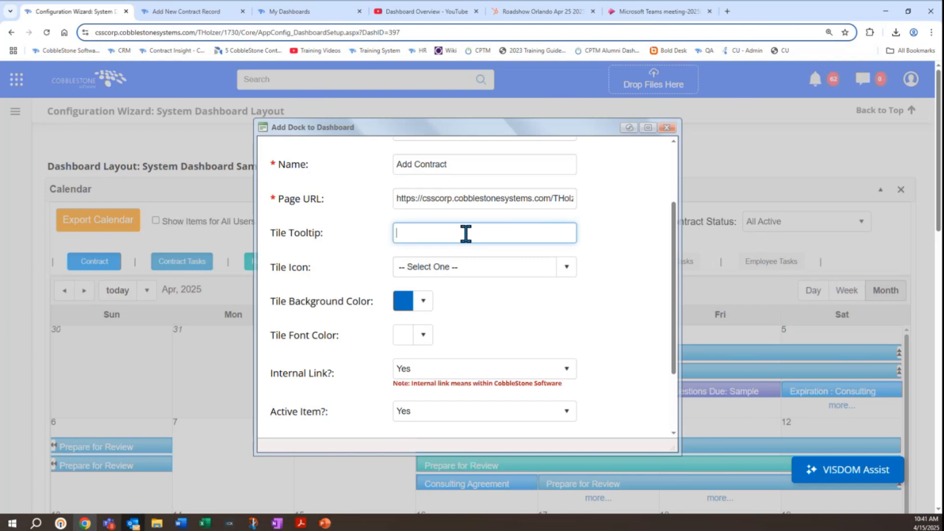
left_click(472, 264)
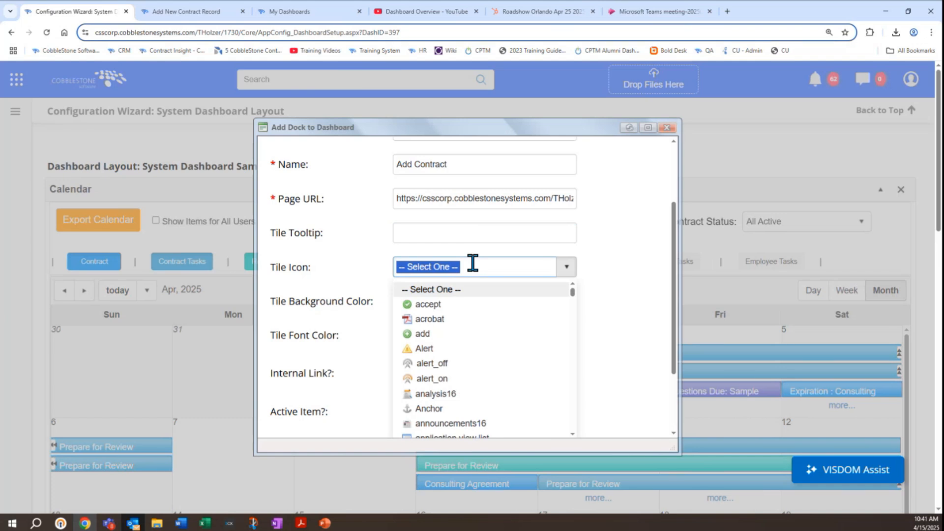
left_click(423, 334)
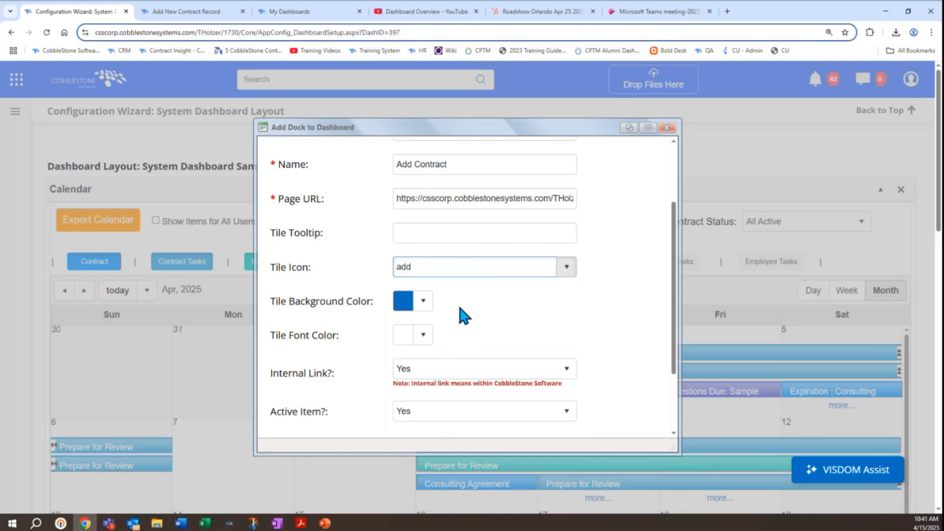
Step: Set the Add Contract tile's background color to a dark blue-violet from the web palette, after viewing the RGB color options
left_click(421, 301)
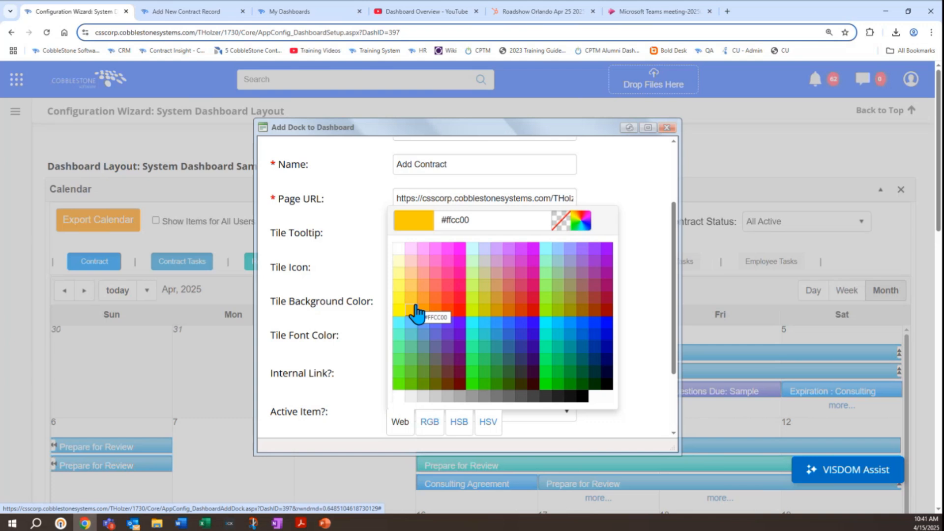
left_click(430, 422)
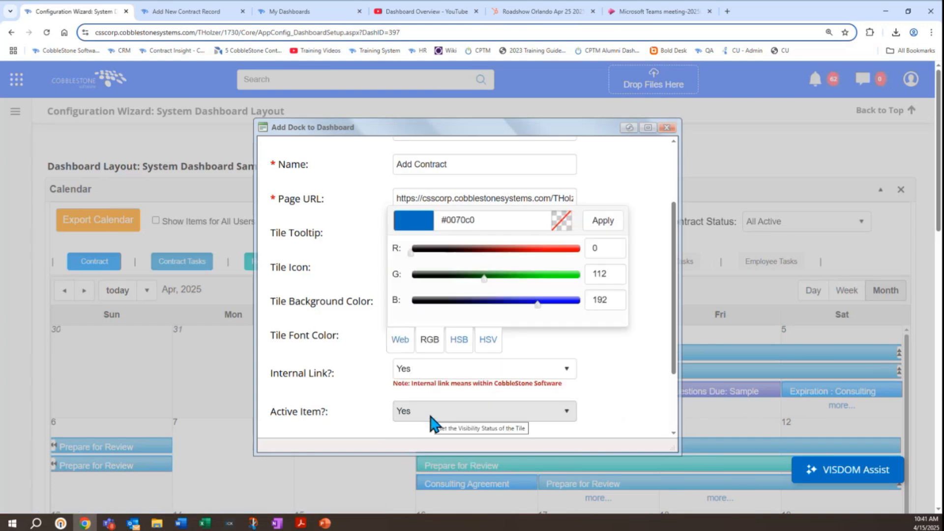
left_click(398, 339)
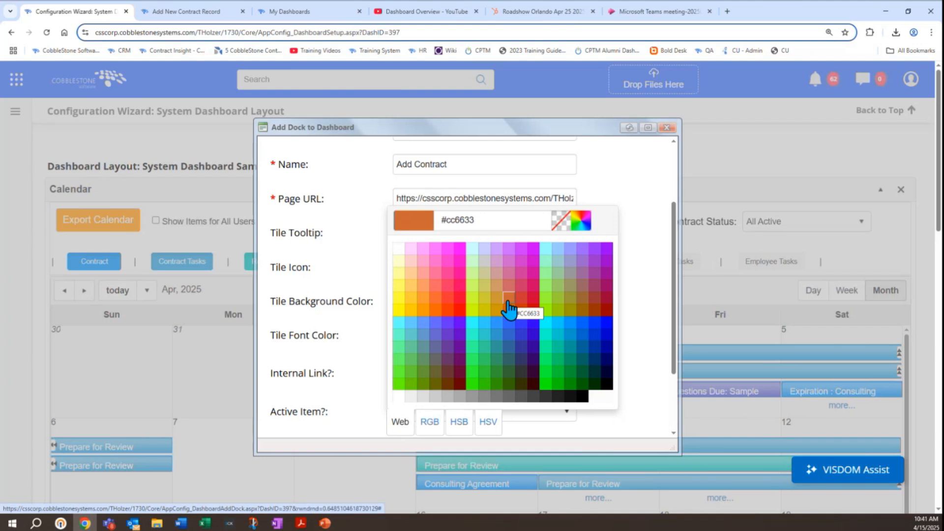
left_click(530, 338)
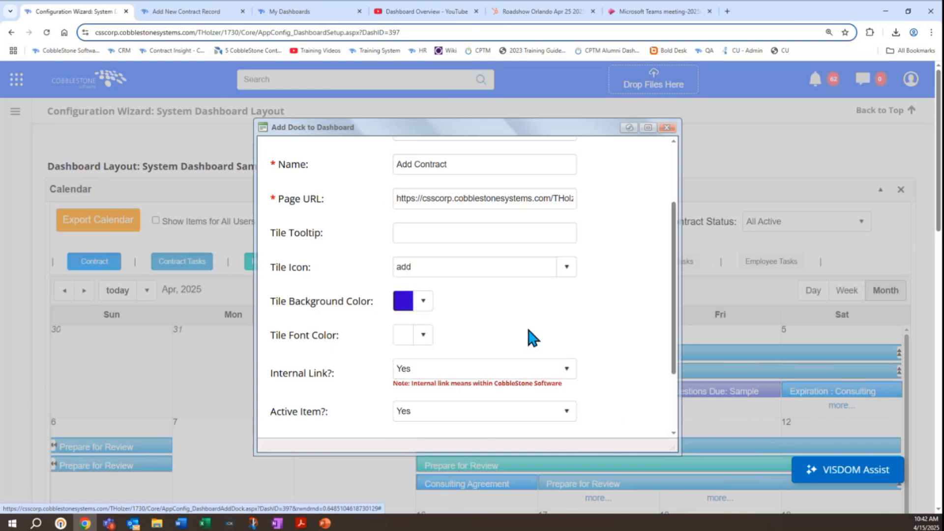
Step: Check the Internal Link and Active Item options, keep both at Yes, and save the Add Contract tile
scroll(527, 330, "down", 1)
left_click(510, 324)
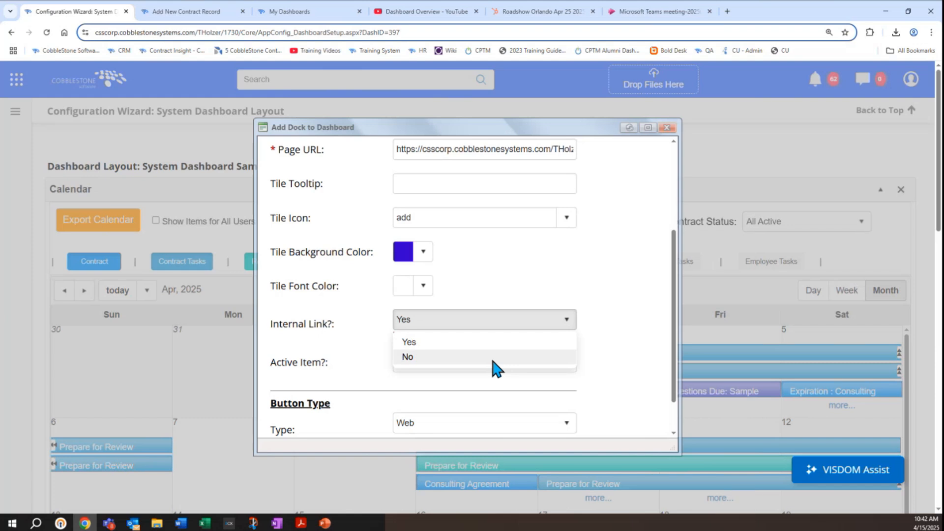
left_click(644, 348)
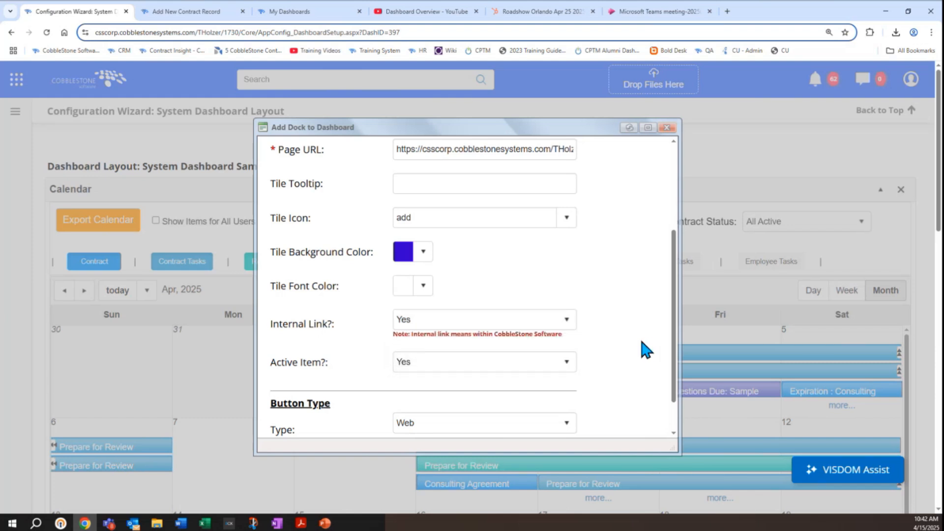
left_click(552, 368)
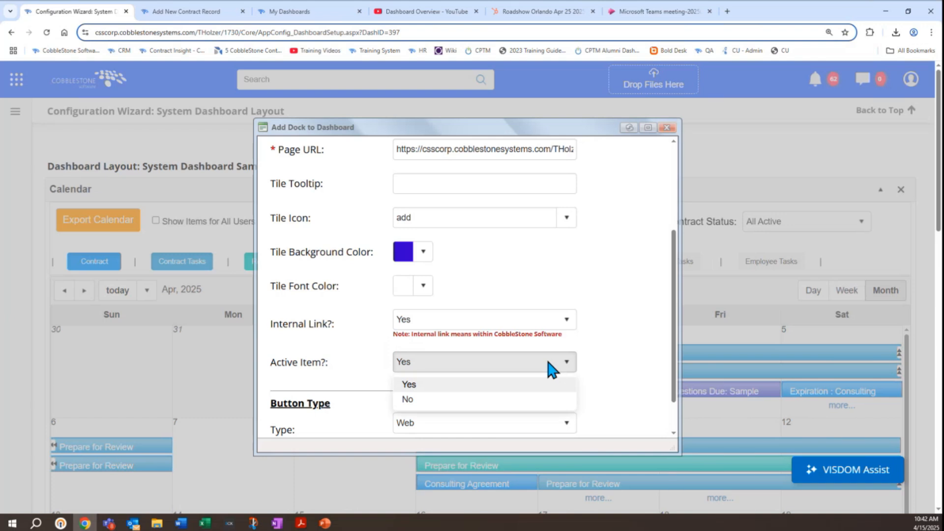
left_click(609, 353)
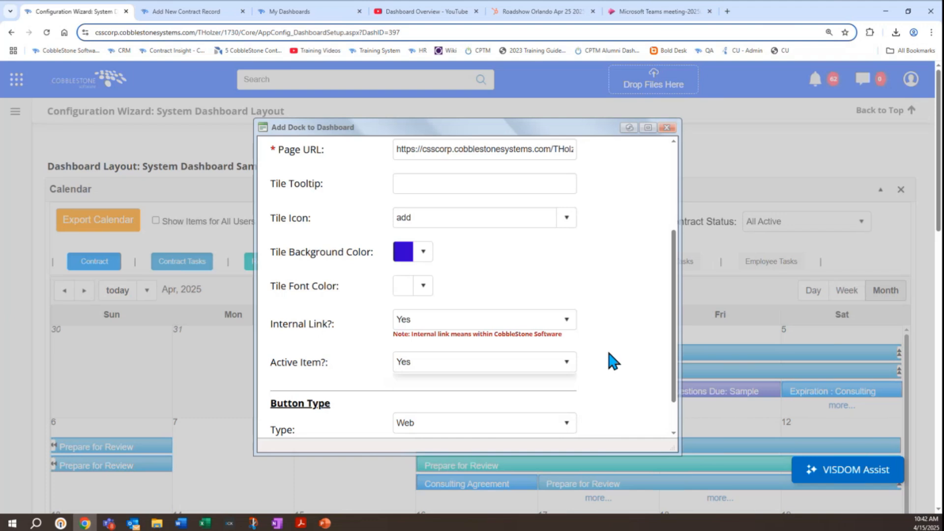
scroll(608, 353, "down", 1)
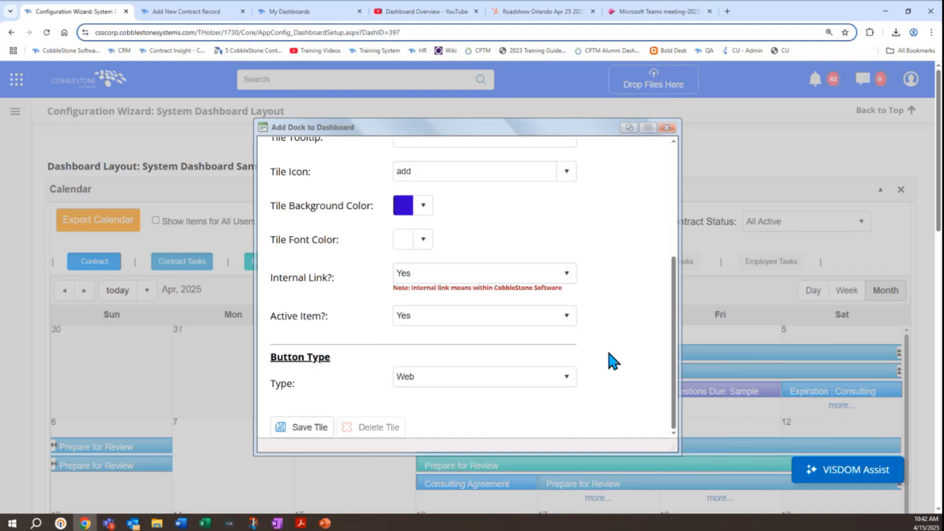
left_click(308, 431)
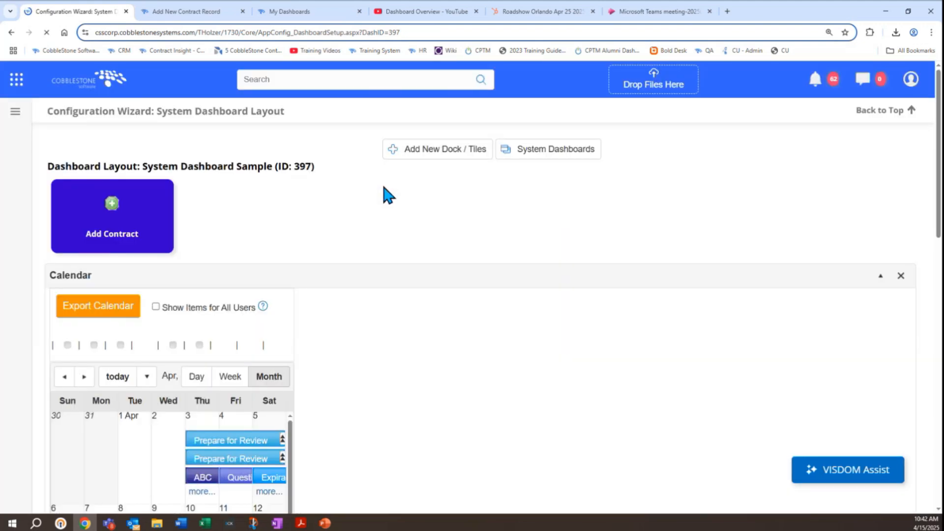
Step: Start a new summary tile for System Dashboard Sample
left_click(154, 224)
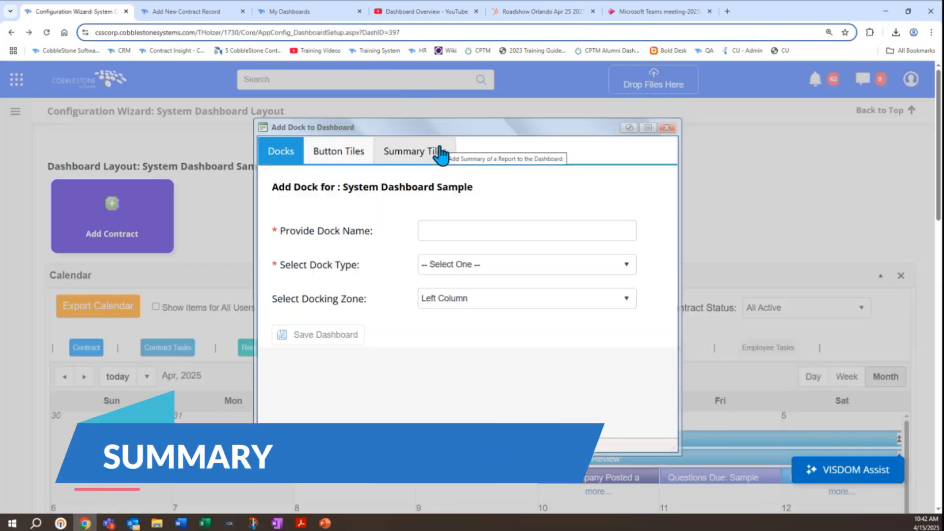
left_click(441, 155)
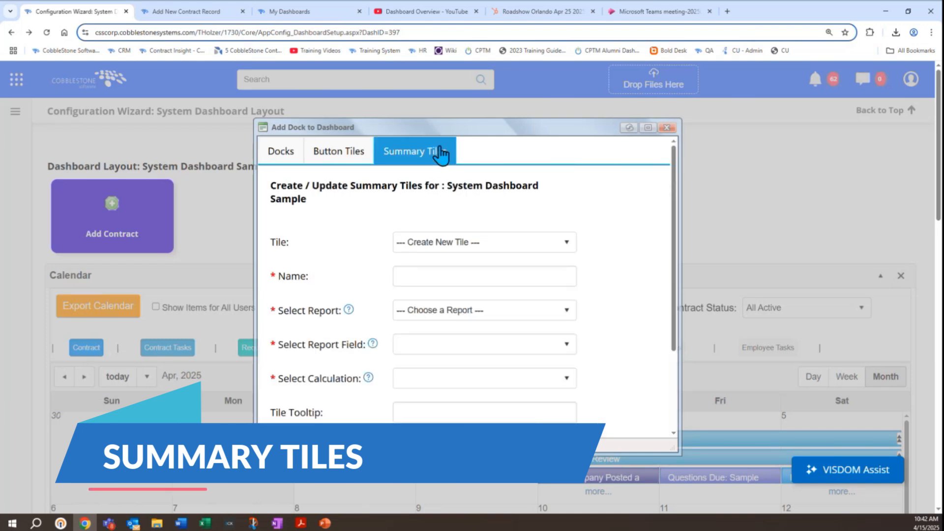
left_click(447, 278)
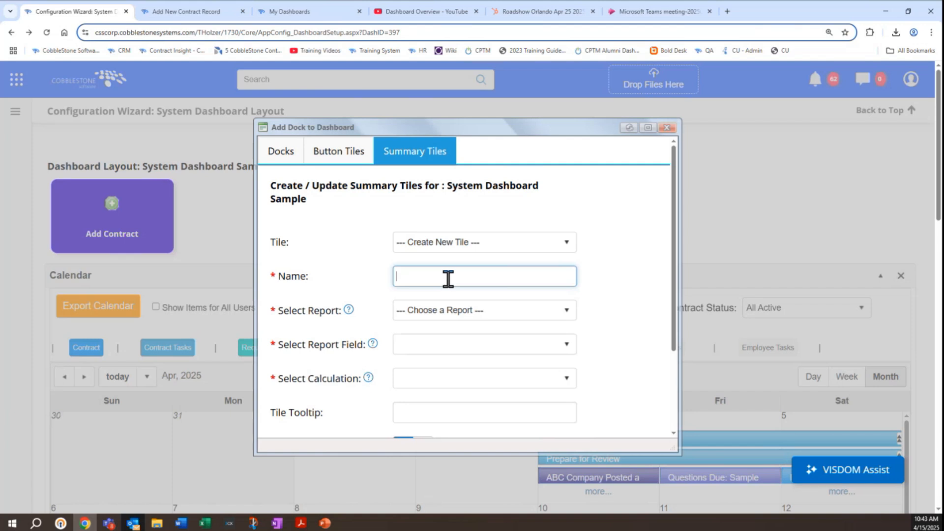
Step: Try the Active Admins report as the summary tile's source and check which report fields it offers
left_click(432, 310)
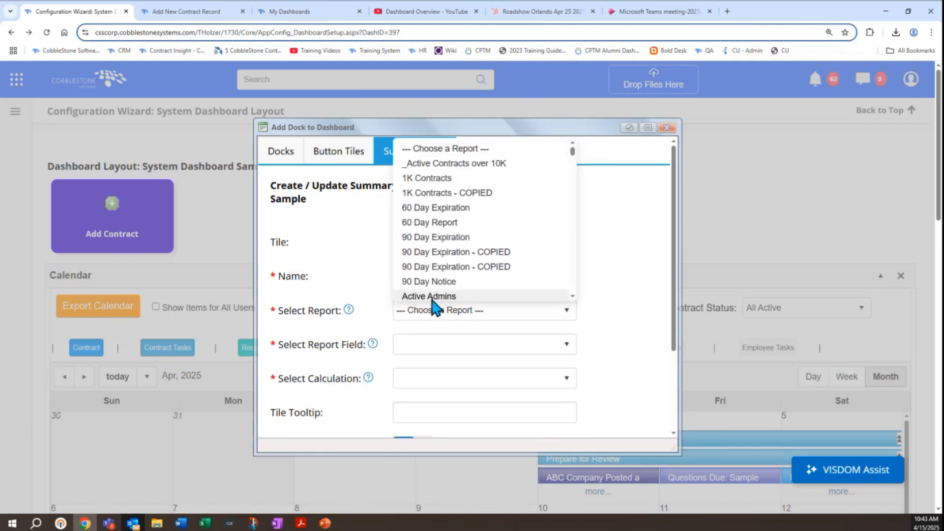
left_click(433, 297)
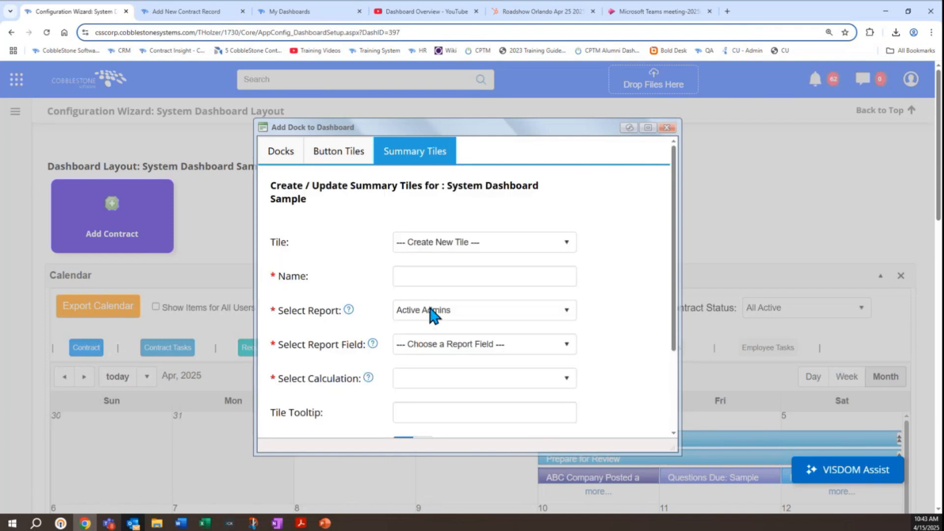
triple_click(321, 343)
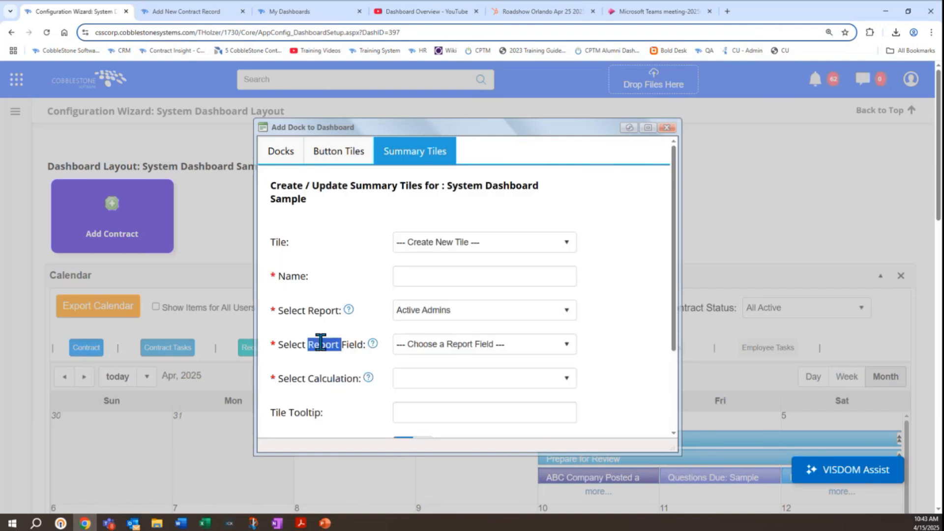
left_click(433, 345)
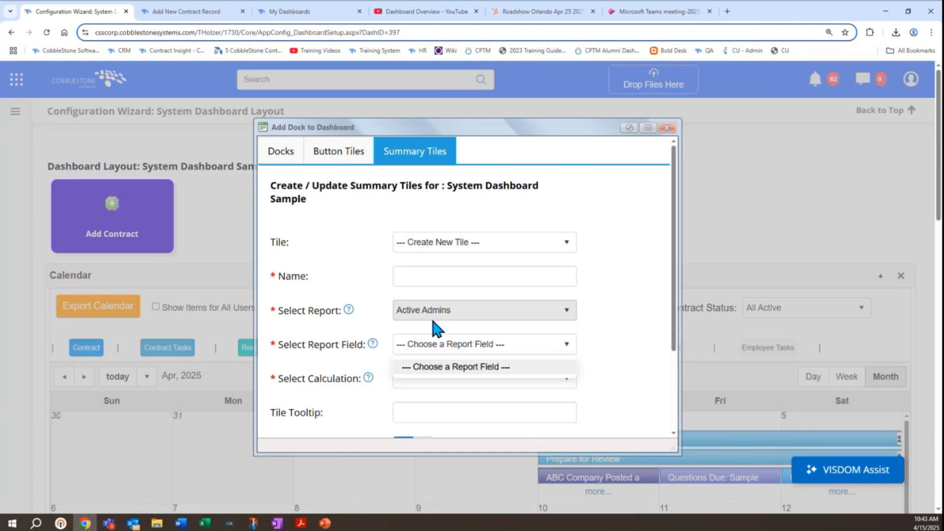
Step: Set the summary tile's report to 1K Contracts and its report field to Contract Amount
left_click(458, 311)
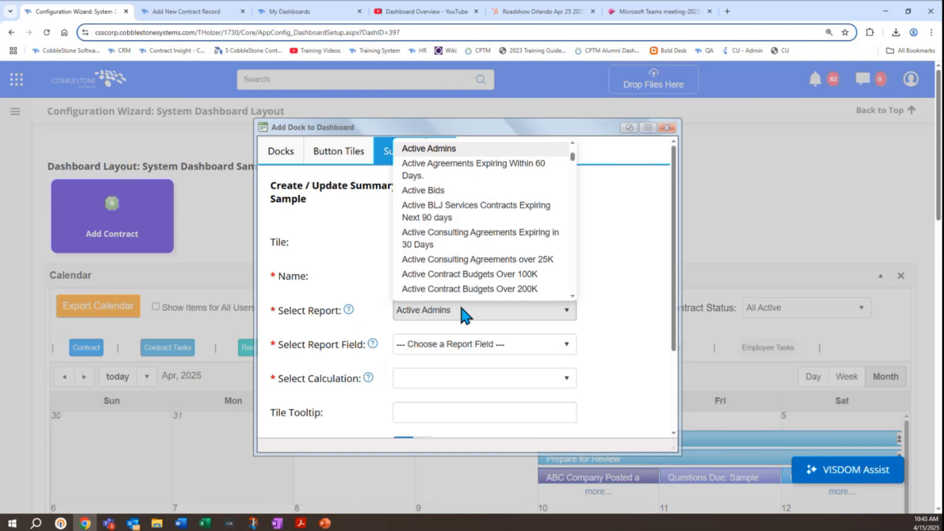
scroll(470, 238, "up", 3)
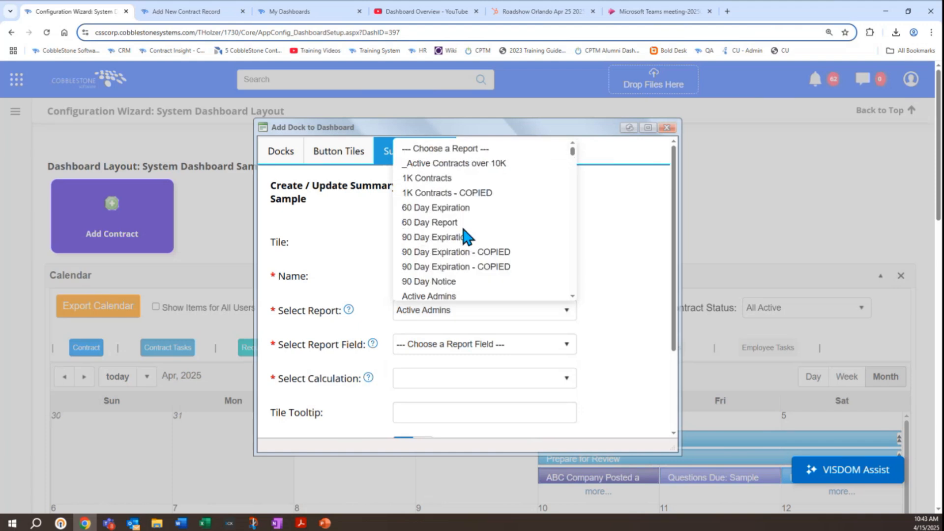
left_click(454, 184)
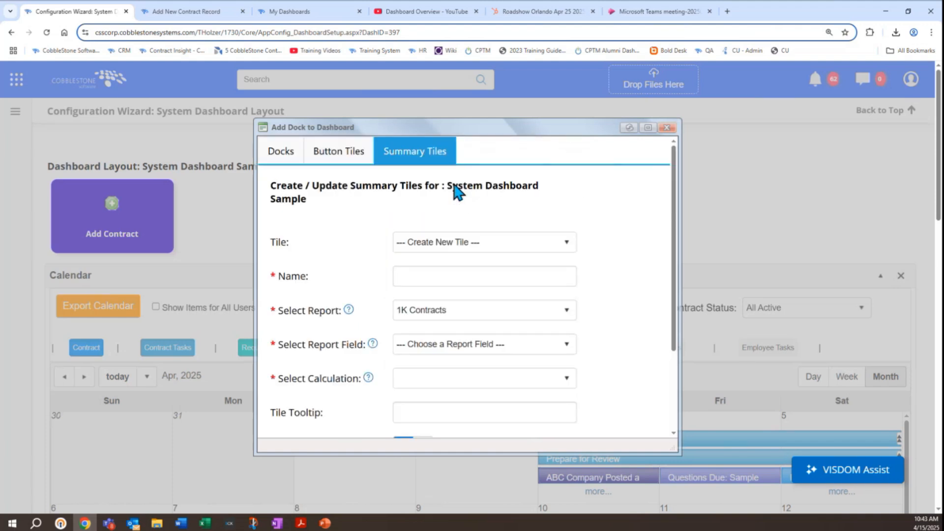
left_click(559, 347)
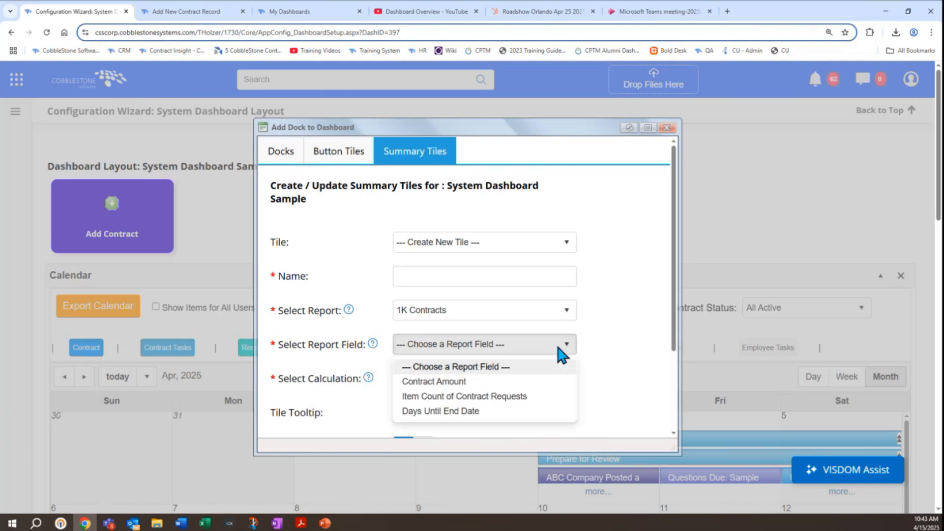
left_click(452, 382)
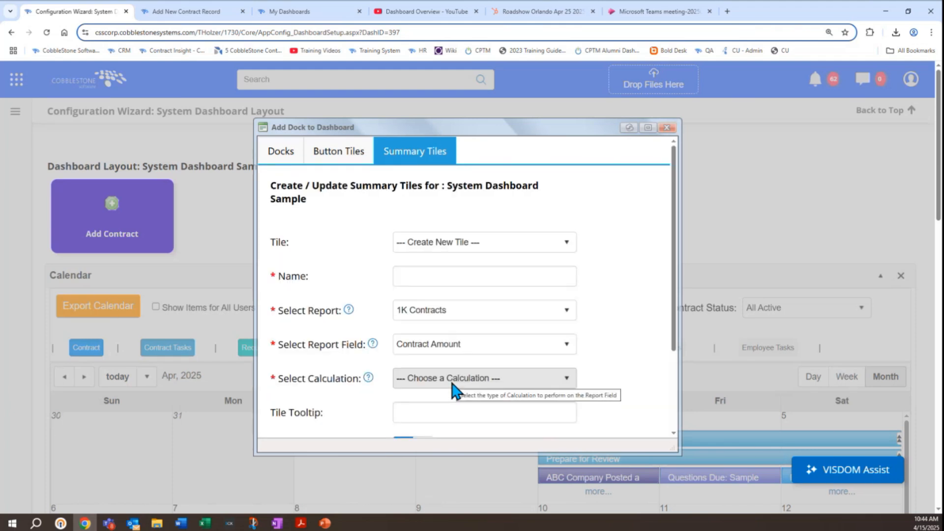
Step: Review the available calculation options and compare them with the Home Dashboard's summary tiles in the My Dashboards browser tab
left_click(196, 11)
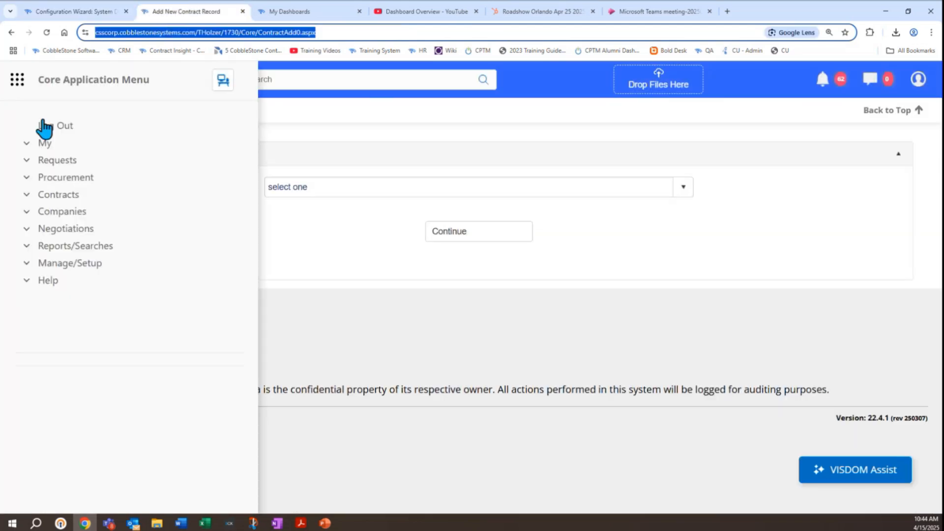
left_click(44, 143)
left_click(94, 10)
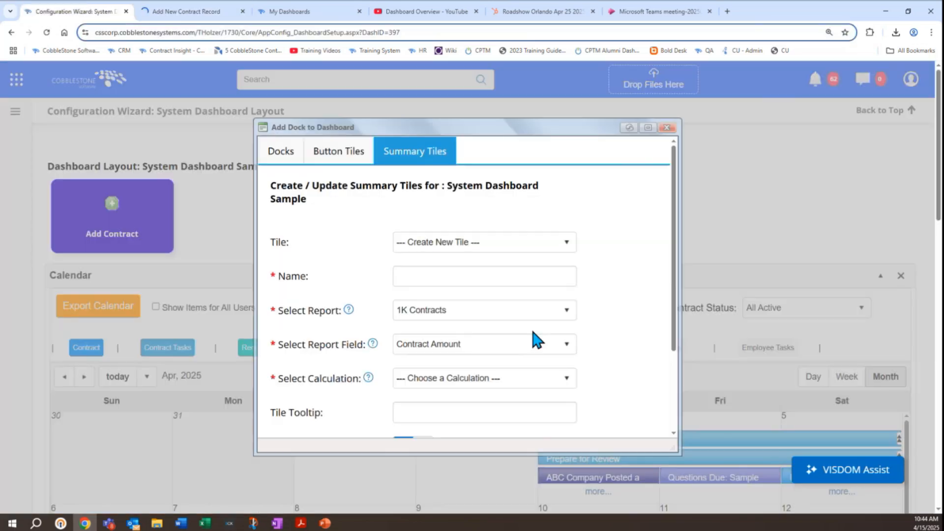
left_click(531, 377)
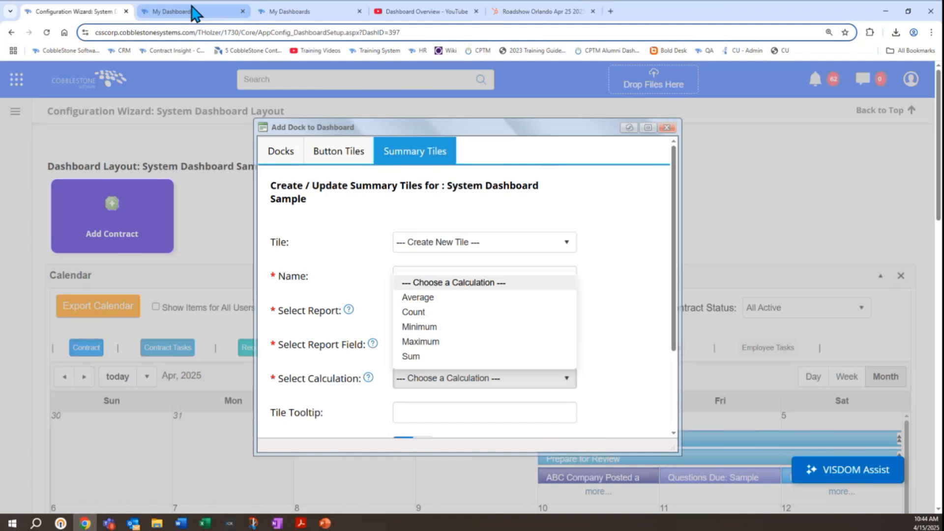
left_click(209, 12)
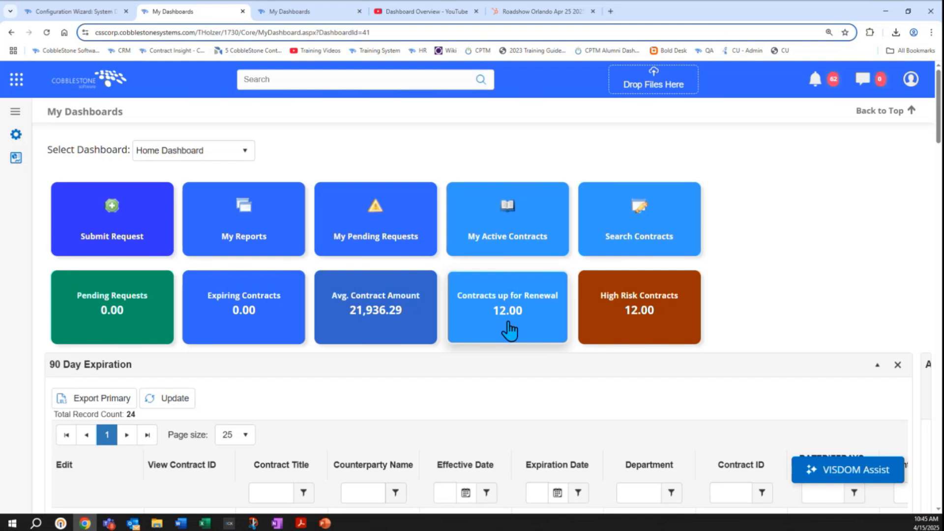
left_click(101, 11)
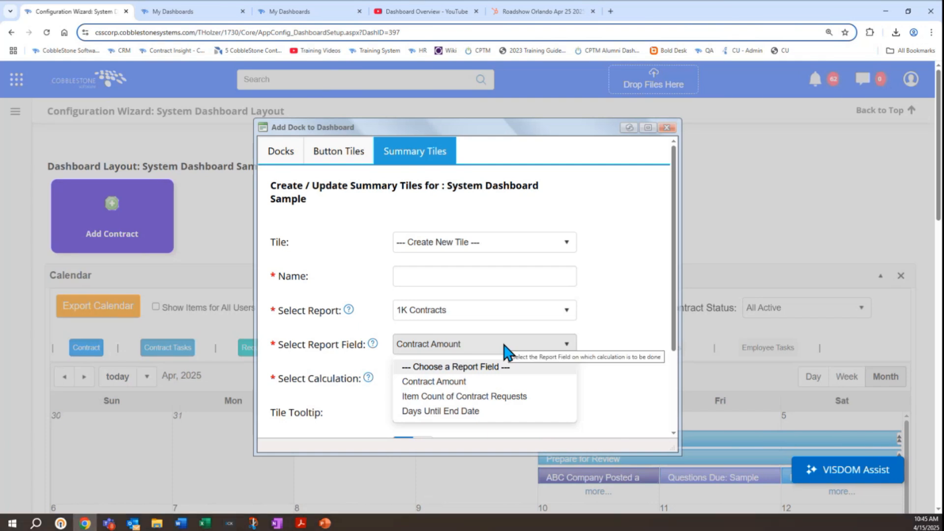
Step: Set the summary tile's report field to Days Until End Date and its calculation to Count
left_click(466, 412)
left_click(448, 378)
left_click(436, 313)
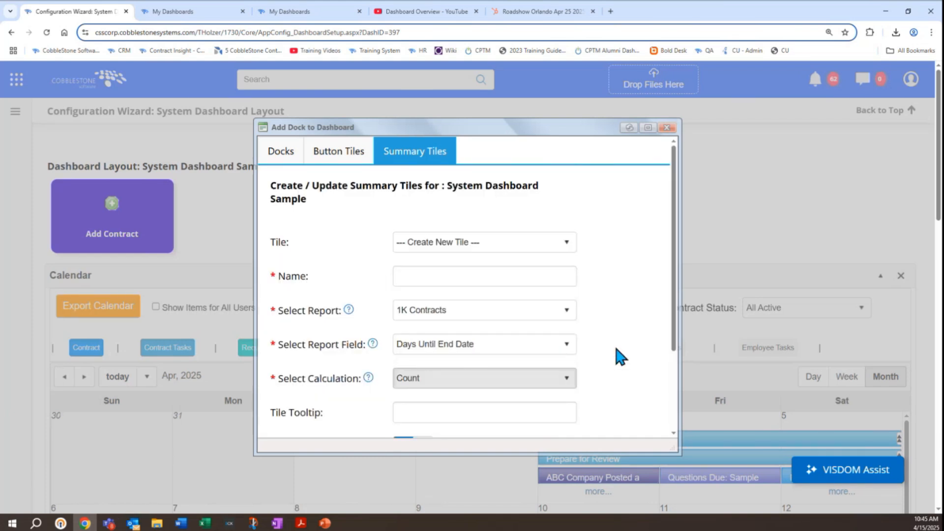
Step: Name the new summary tile 1K Contracts
left_click(463, 273)
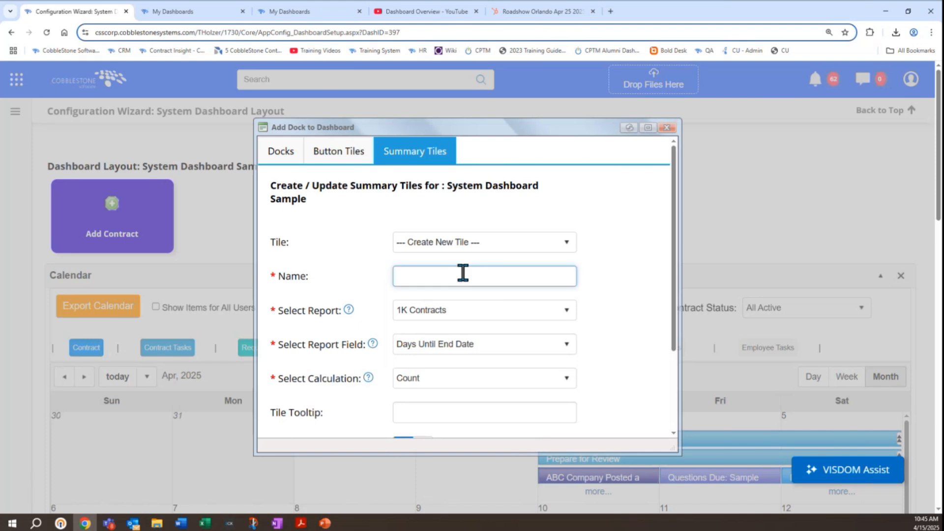
type("t")
type("1K Contracts")
left_click(607, 317)
Step: Set the 1K Contracts summary tile's background color to light blue and save the tile
scroll(612, 315, "down", 3)
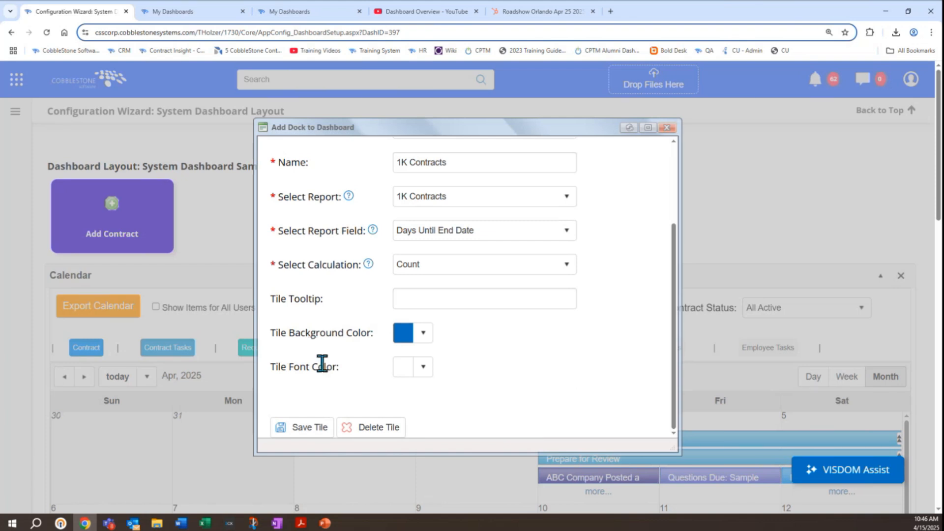
left_click(422, 334)
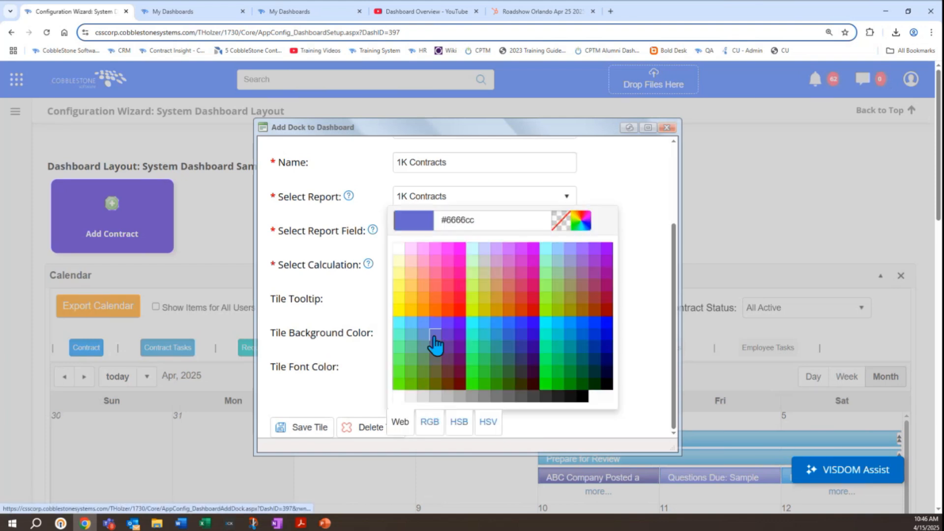
left_click(425, 333)
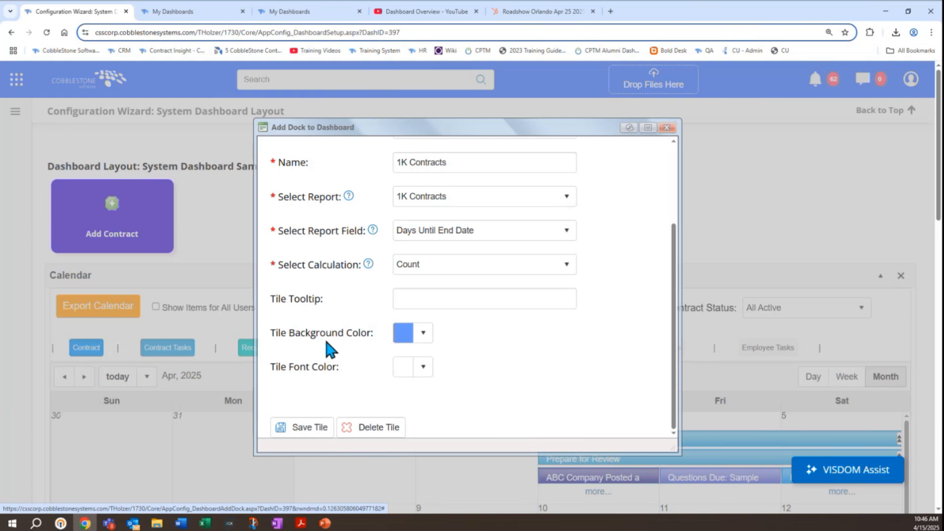
left_click(312, 435)
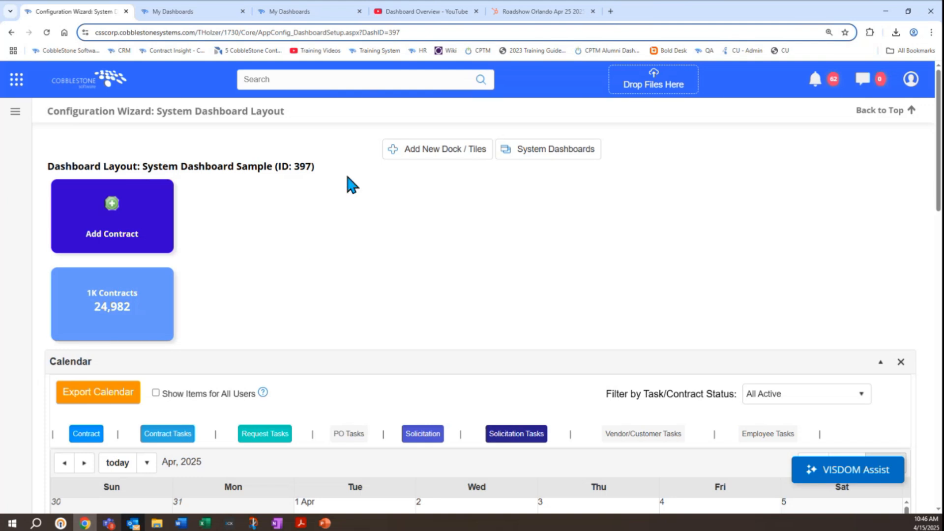
Step: Review how the existing Add Contract button tile and 1K Contracts summary tile are loaded for editing, leaving both unchanged
left_click(397, 151)
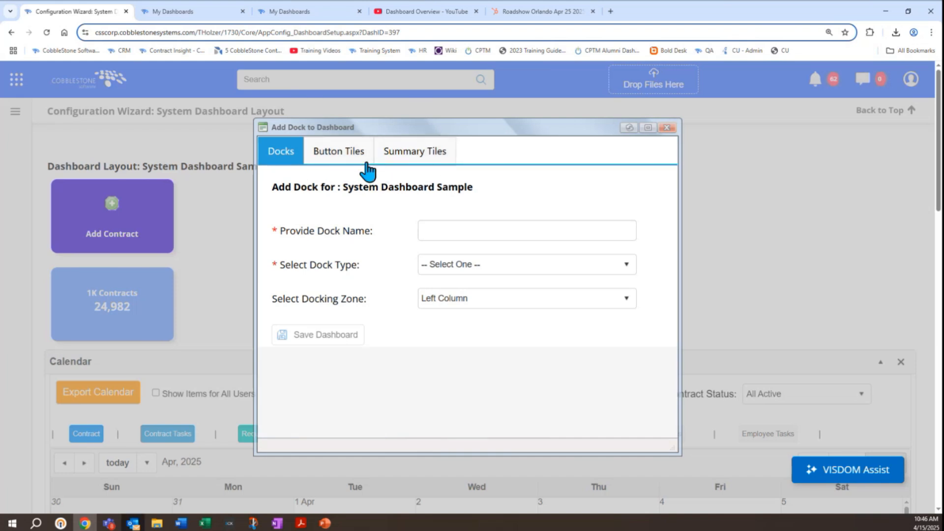
left_click(350, 159)
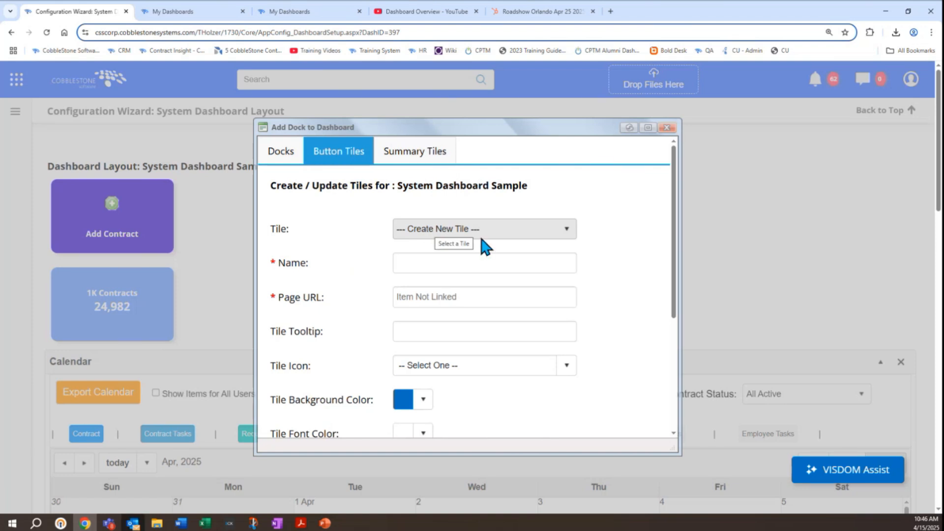
left_click(566, 230)
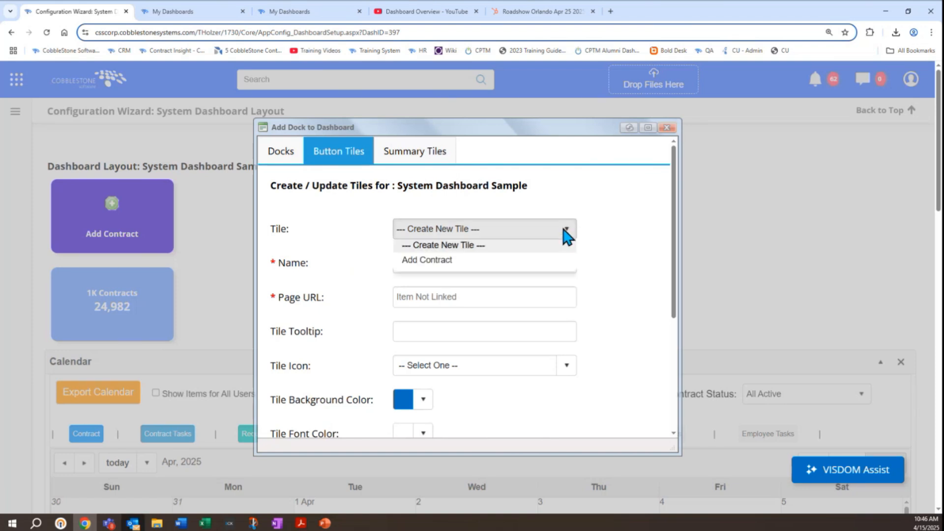
left_click(507, 268)
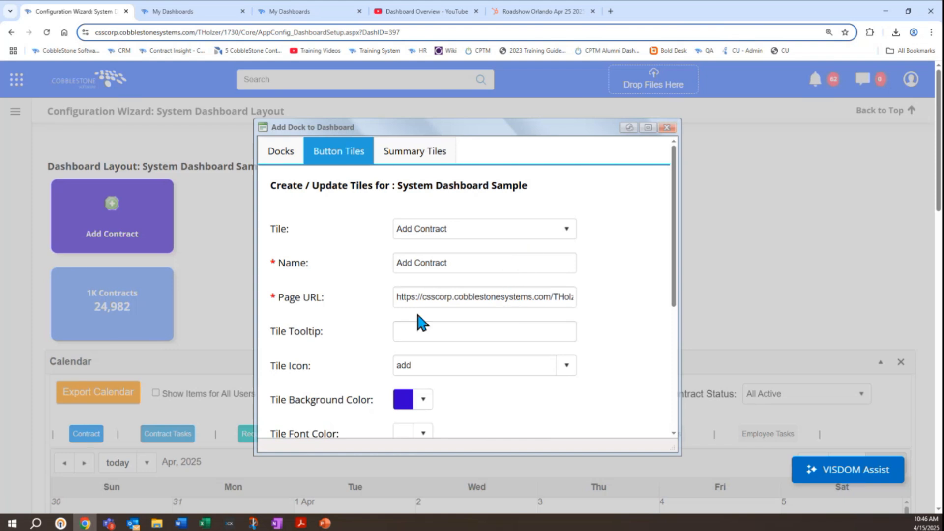
left_click(384, 159)
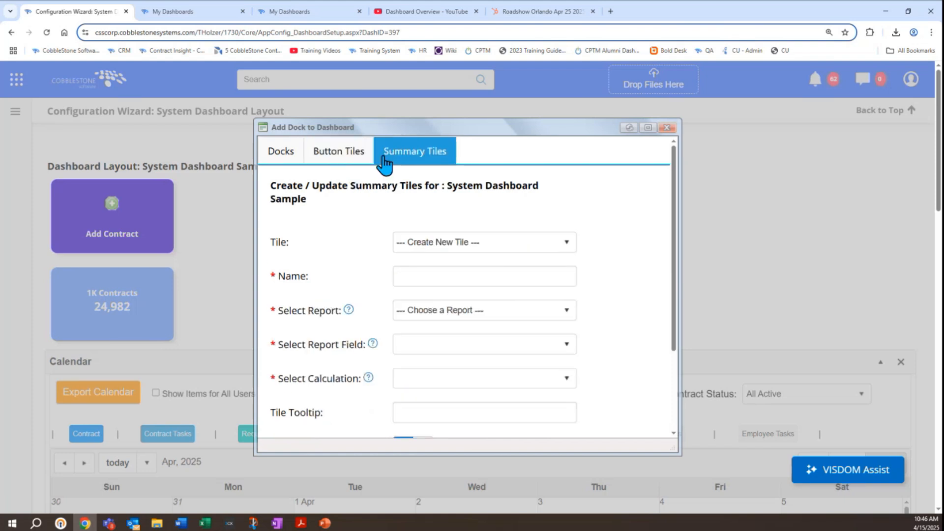
left_click(486, 245)
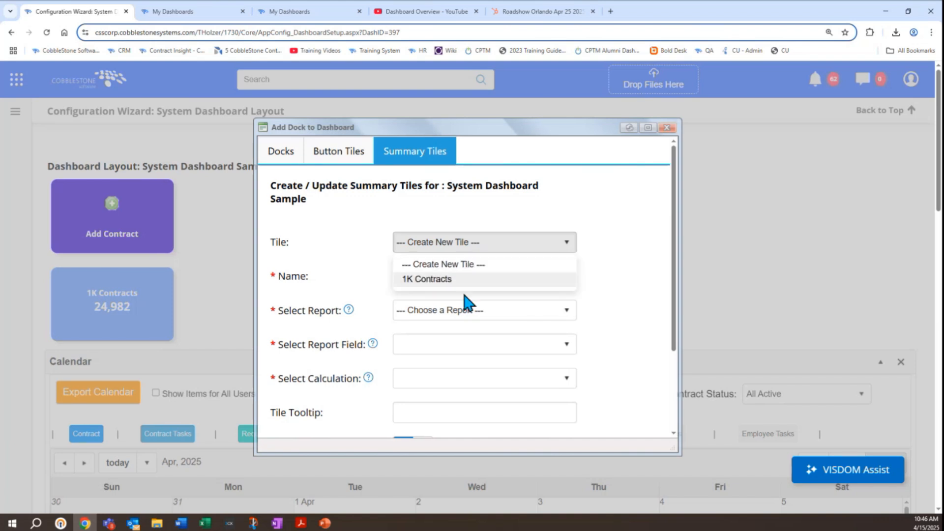
left_click(457, 279)
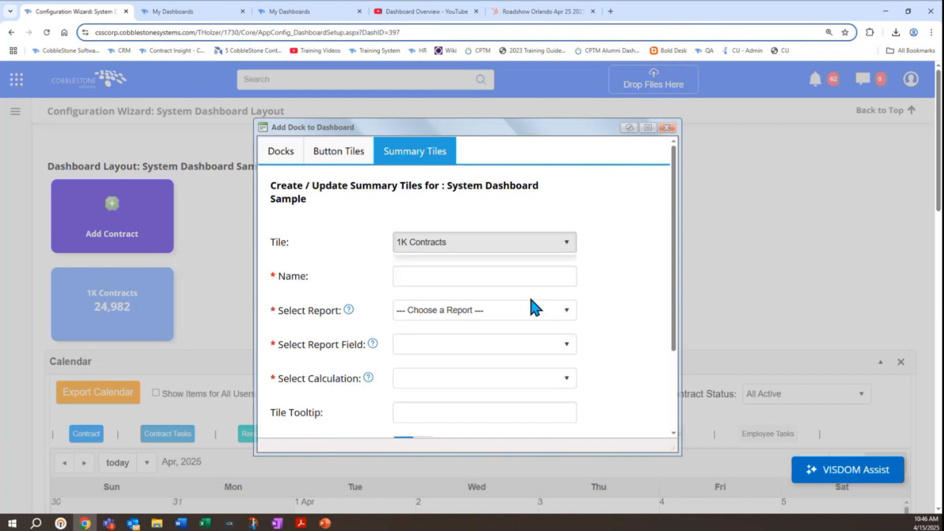
left_click(665, 129)
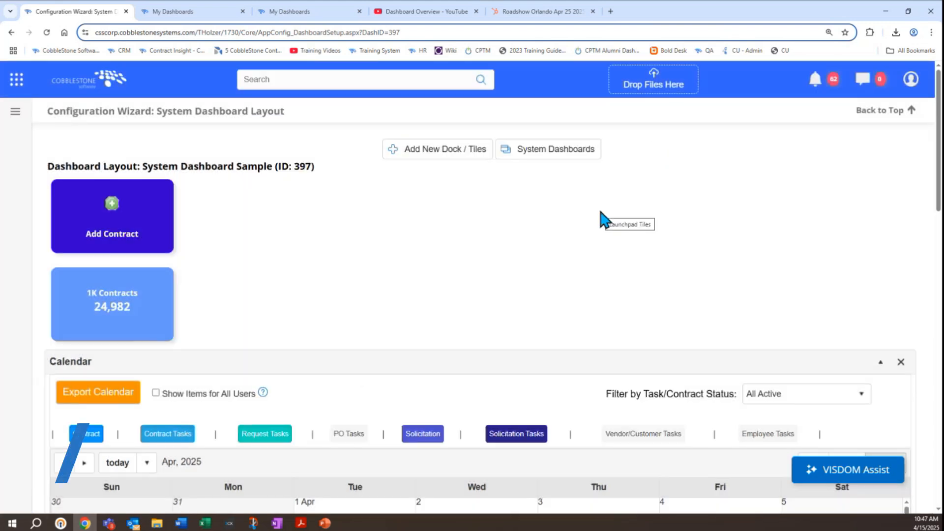
Step: Return to the system dashboards list and open the employee assignment for System Dashboard Sample
left_click(567, 159)
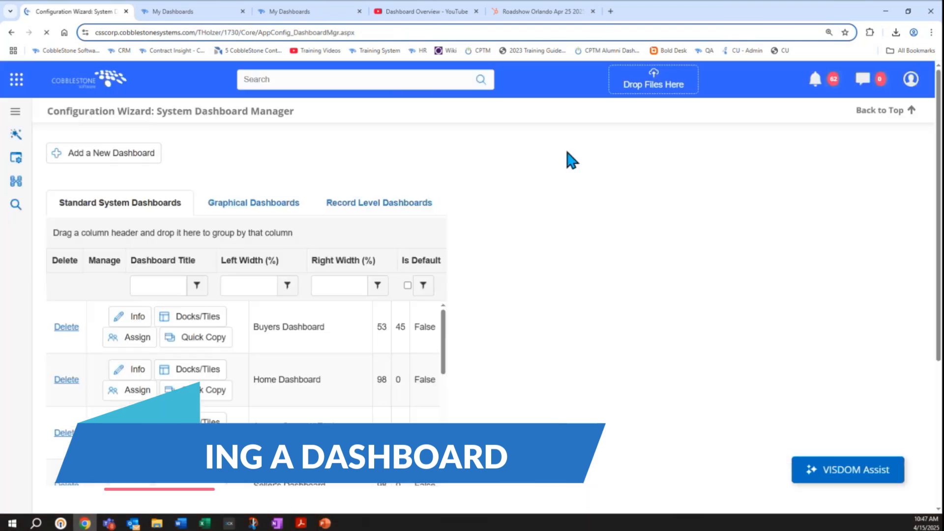
scroll(473, 266, "down", 6)
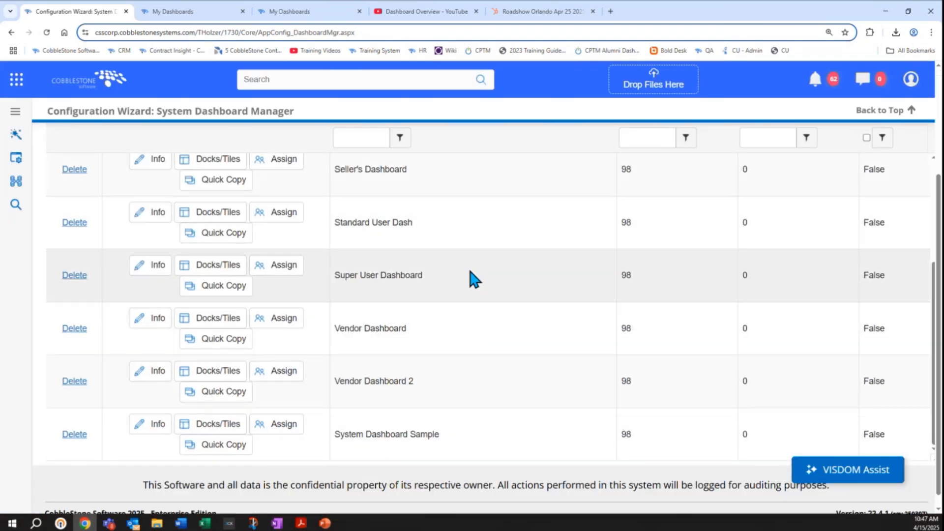
left_click(277, 425)
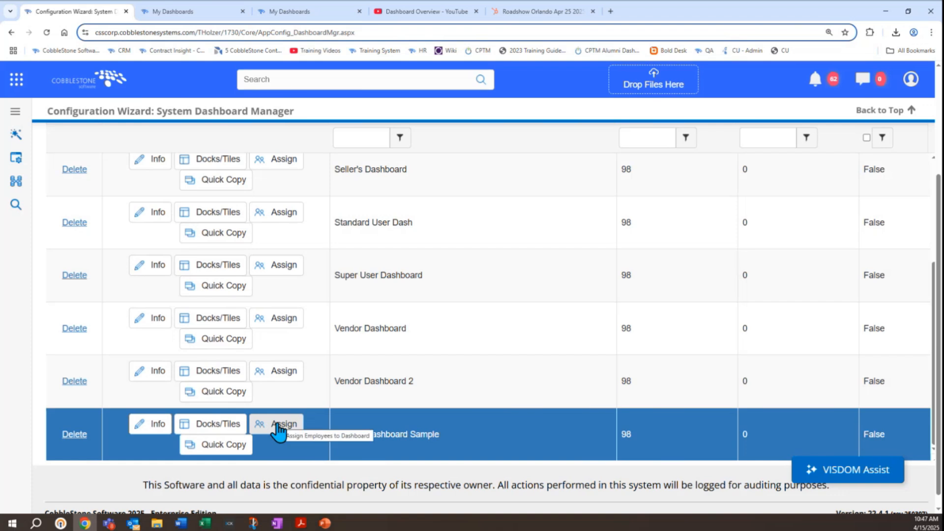
left_click(279, 427)
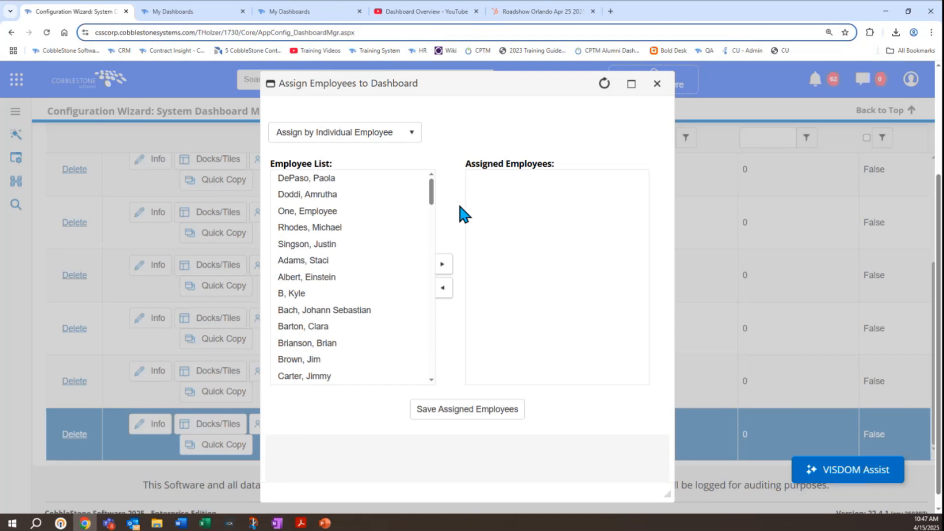
Step: Try assigning a block of nine consecutive individual employees to System Dashboard Sample
left_click(347, 244)
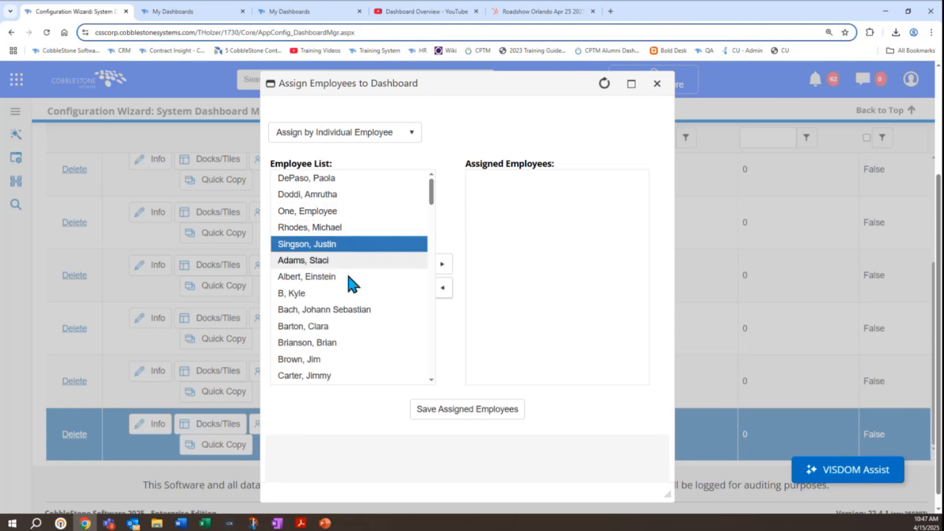
left_click(356, 342)
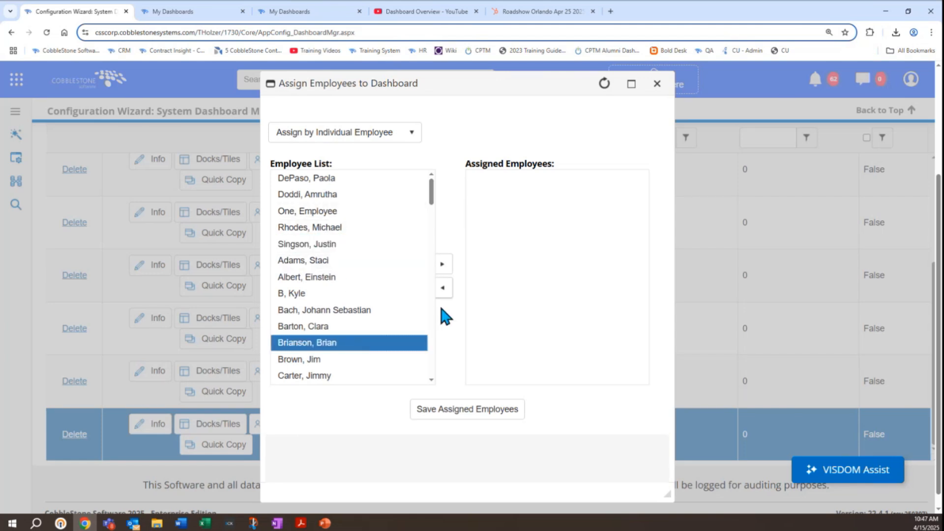
left_click(352, 211, "shift")
left_click(448, 264)
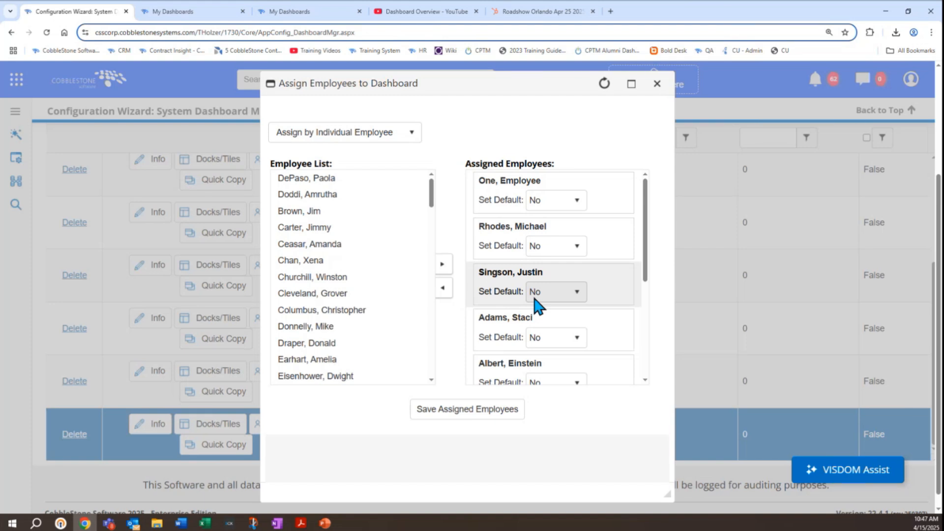
Step: Try assigning the dashboard by security group to Standard User Group, with Set Default set to Yes
left_click(364, 137)
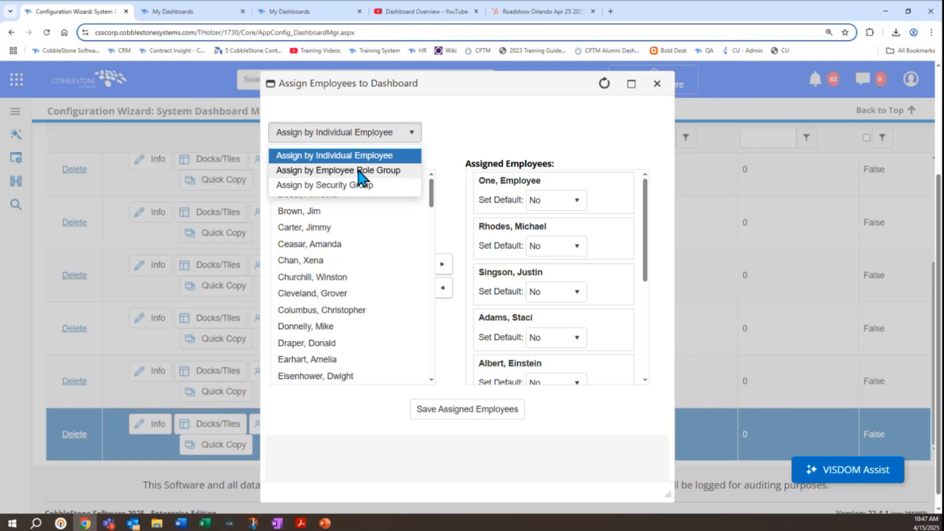
left_click(365, 191)
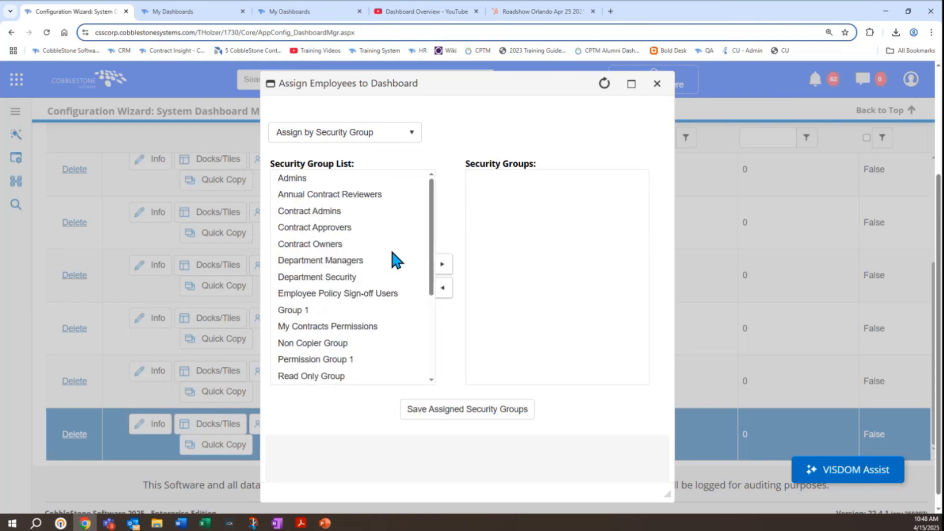
scroll(391, 248, "down", 1)
scroll(384, 261, "down", 2)
left_click(367, 328)
left_click(443, 265)
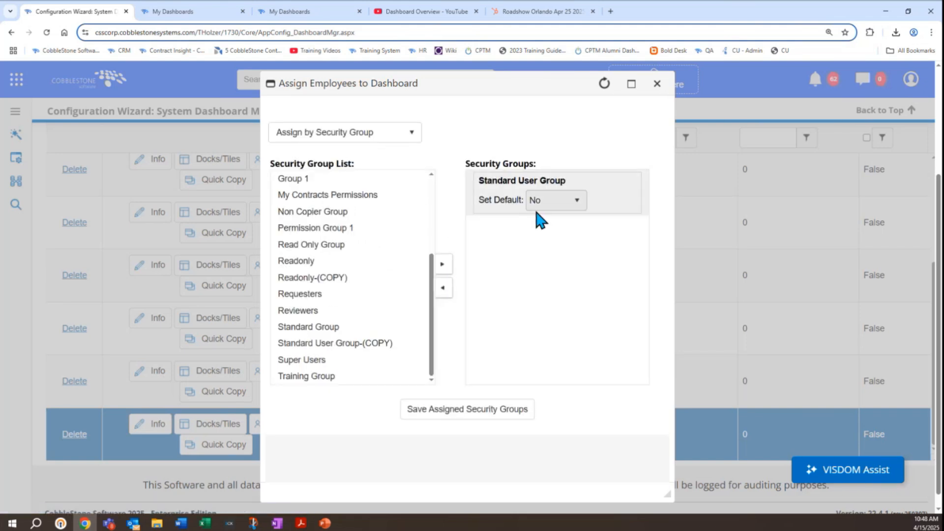
left_click(541, 209)
left_click(546, 201)
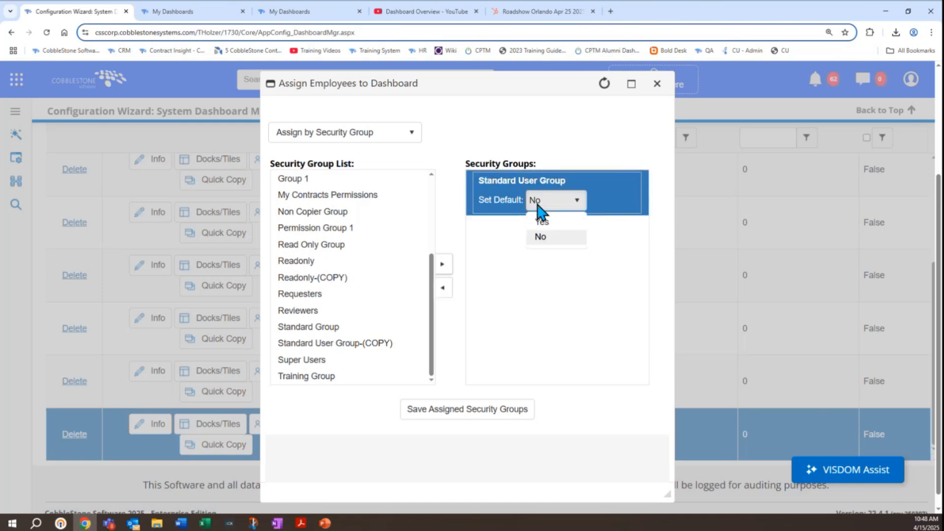
left_click(545, 227)
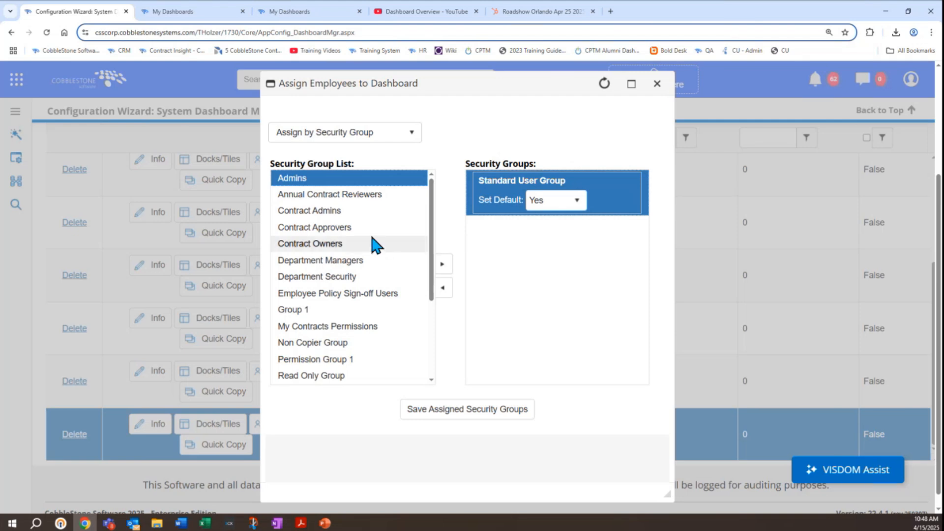
Step: Add all remaining security groups to the dashboard's assignment list and close the assignment without saving
scroll(370, 244, "down", 3)
left_click(333, 379, "shift")
left_click(441, 270)
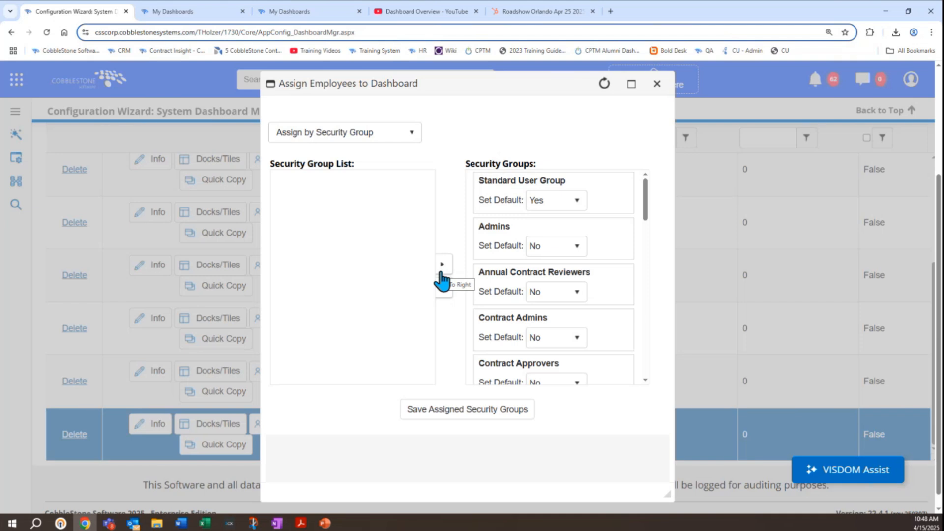
left_click(657, 84)
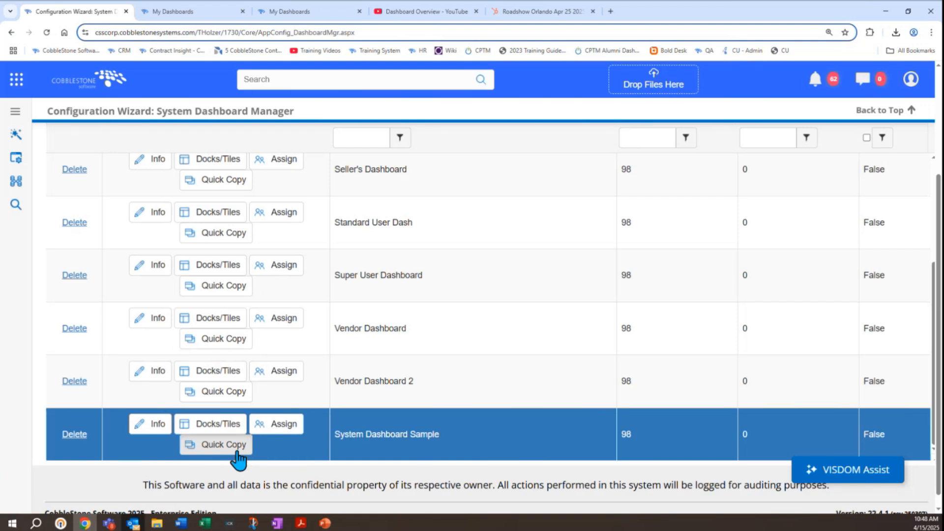
Step: Make a quick copy of System Dashboard Sample and open the copy's docks and tiles layout
scroll(380, 336, "up", 2)
scroll(379, 337, "down", 3)
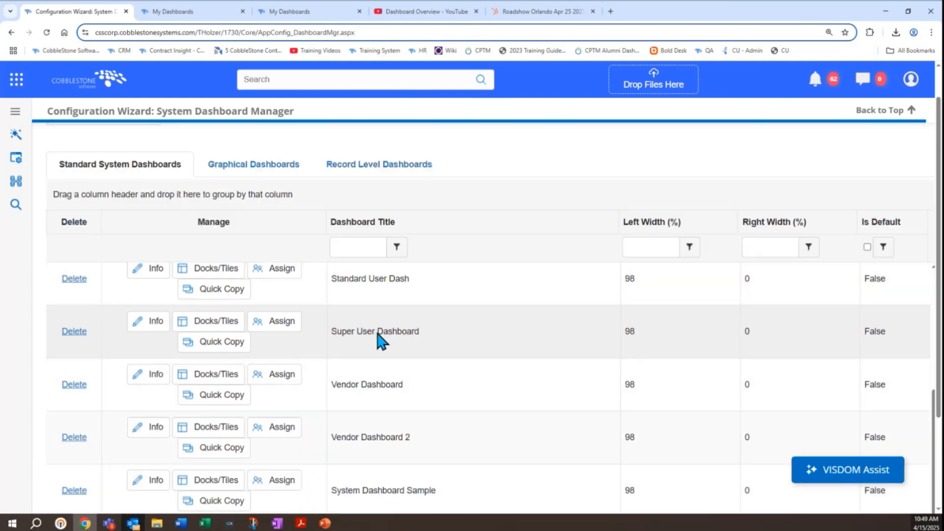
left_click(402, 448)
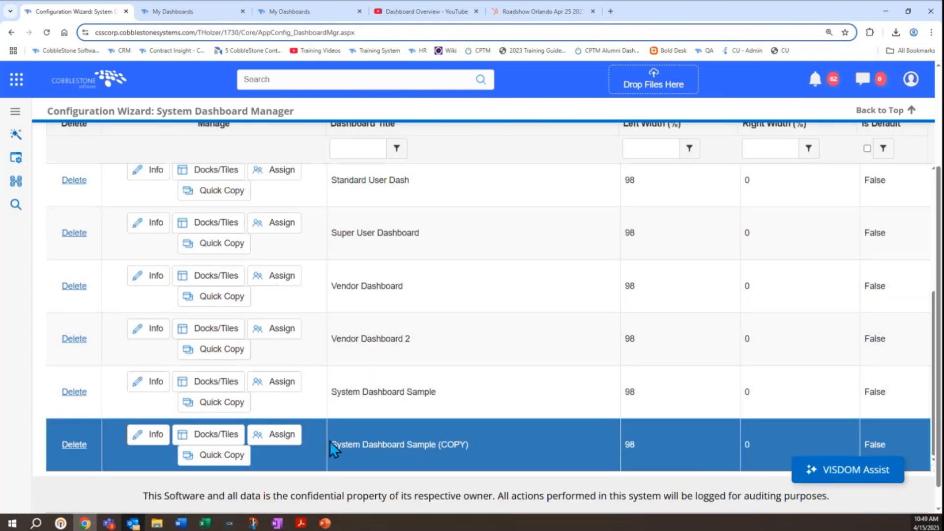
left_click(187, 444)
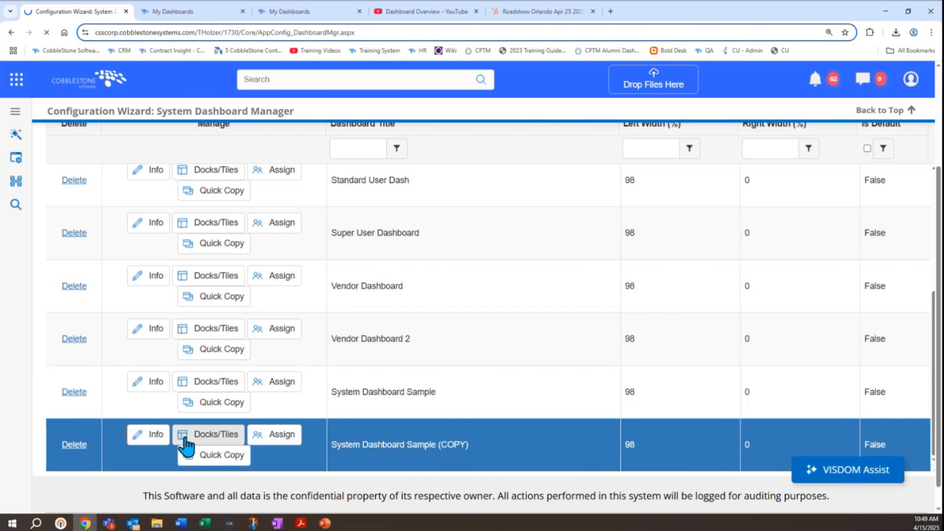